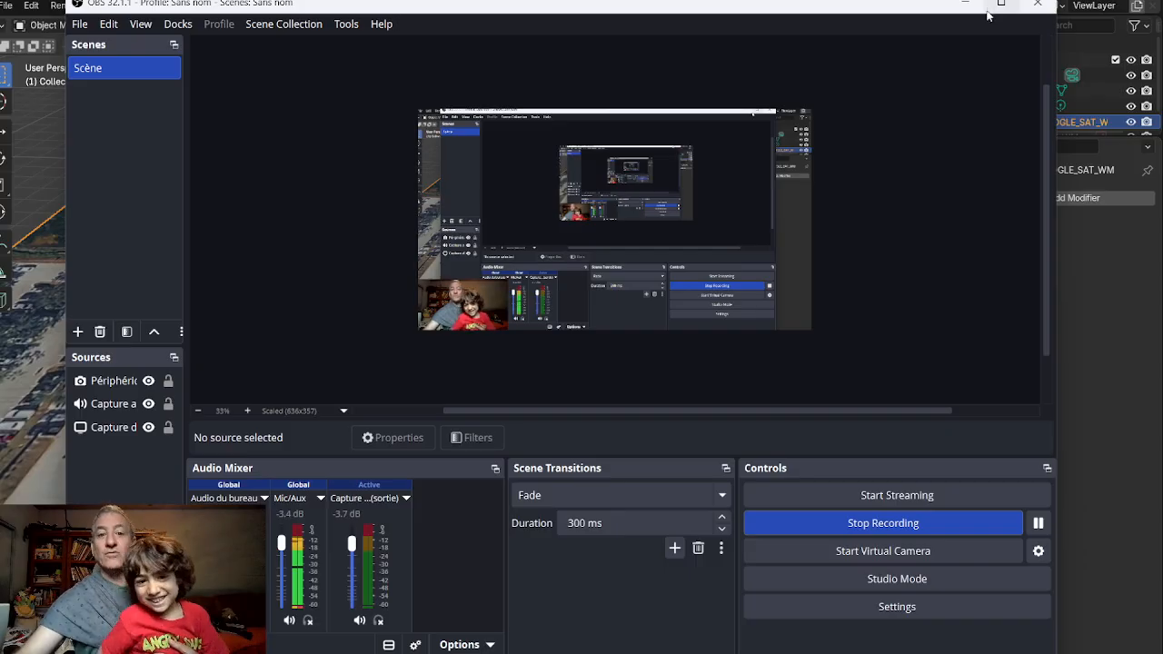
Minimize the recording window to bring the satellite terrain scene in Blender into view
left_click(964, 7)
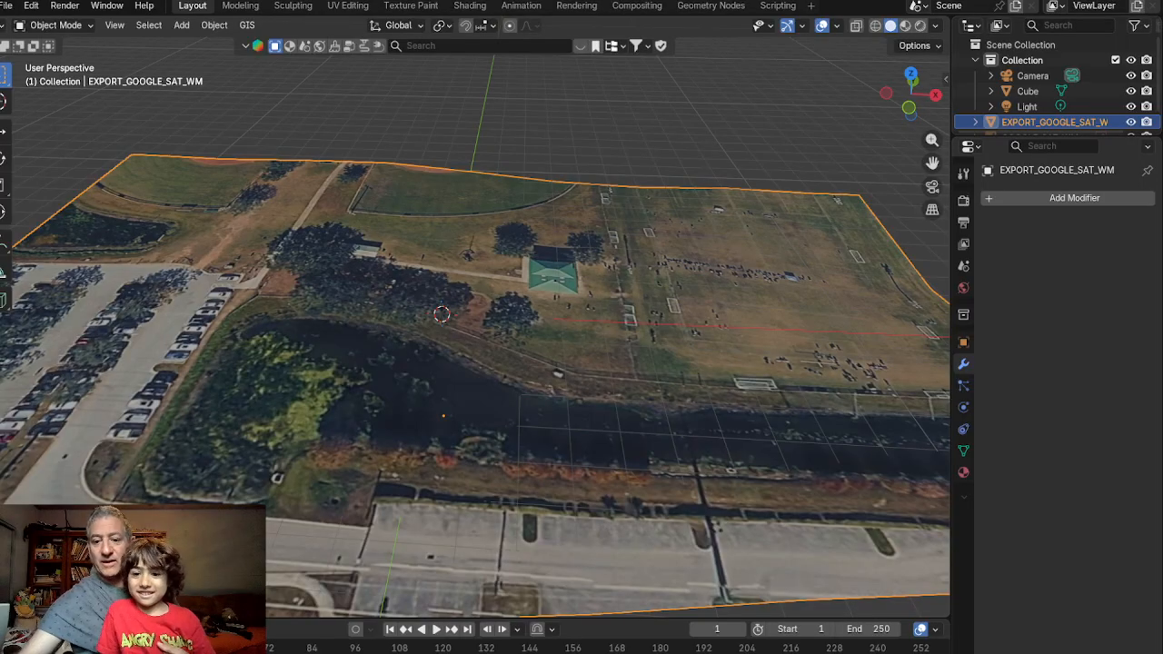
left_click(833, 652)
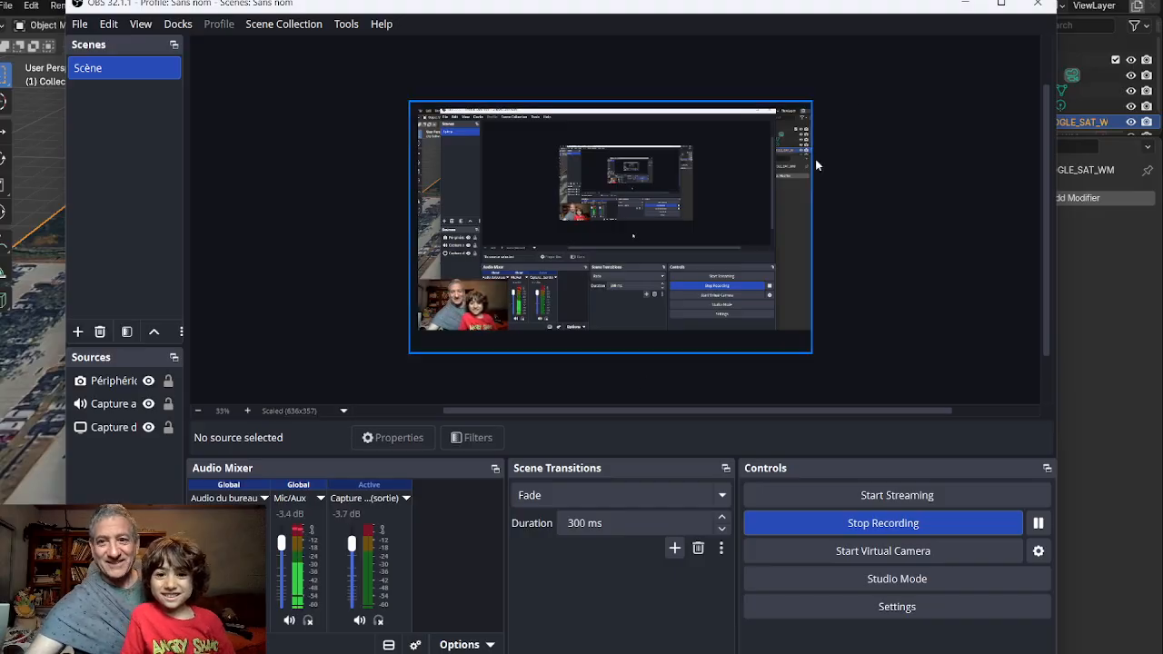
left_click(969, 4)
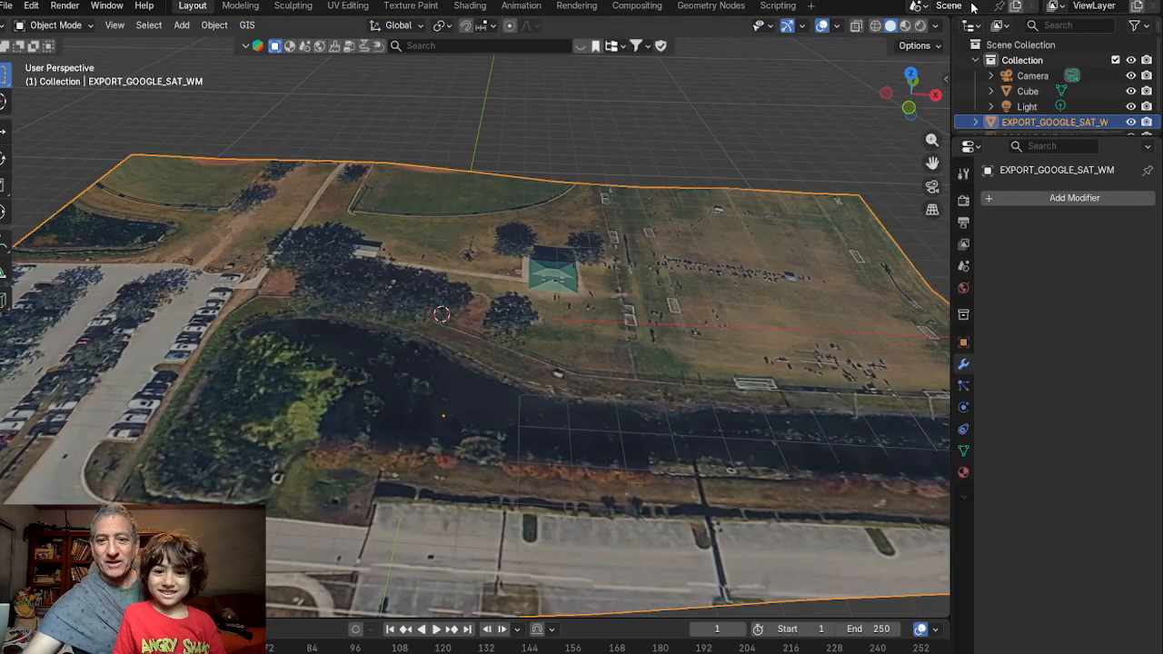
Display the viewport's view settings and lower the clip start to 44.2 m for close-up views of the terrain
scroll(623, 435, "down", 3)
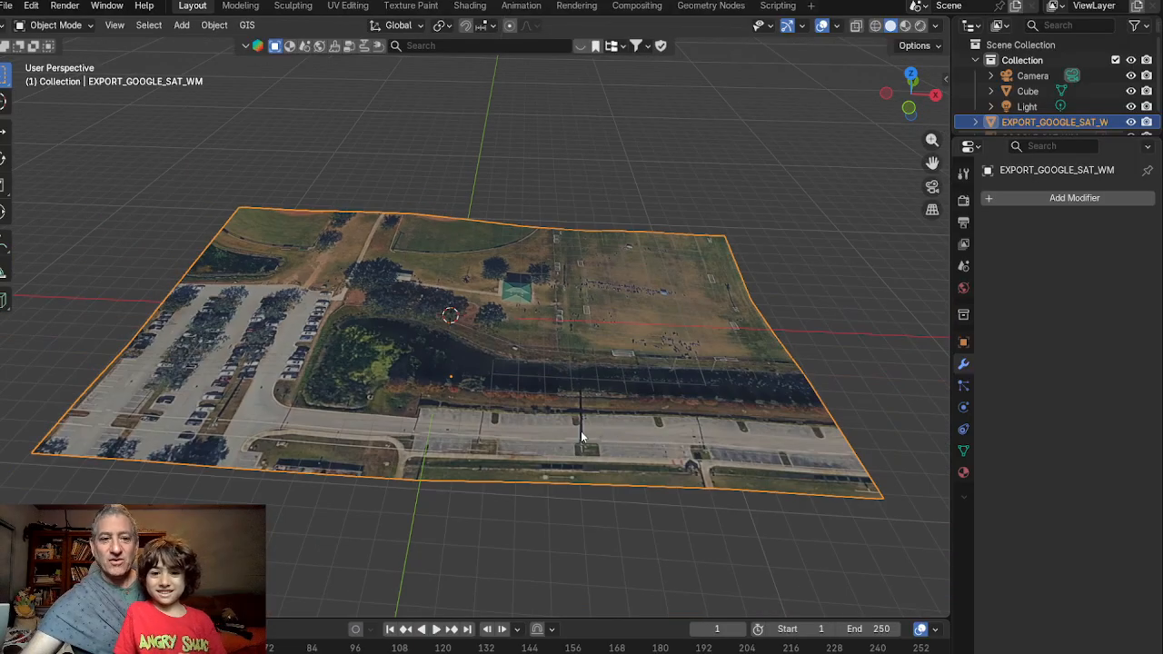
middle_click_drag(581, 437, 488, 309)
scroll(575, 411, "up", 4)
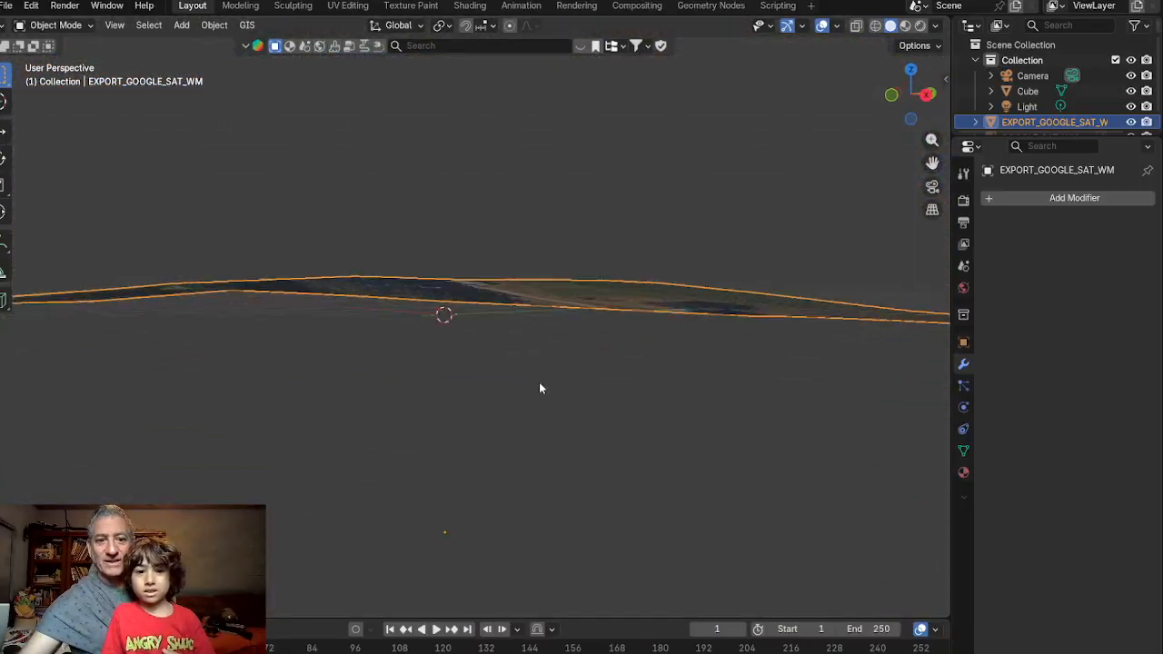
middle_click_drag(540, 388, 642, 373)
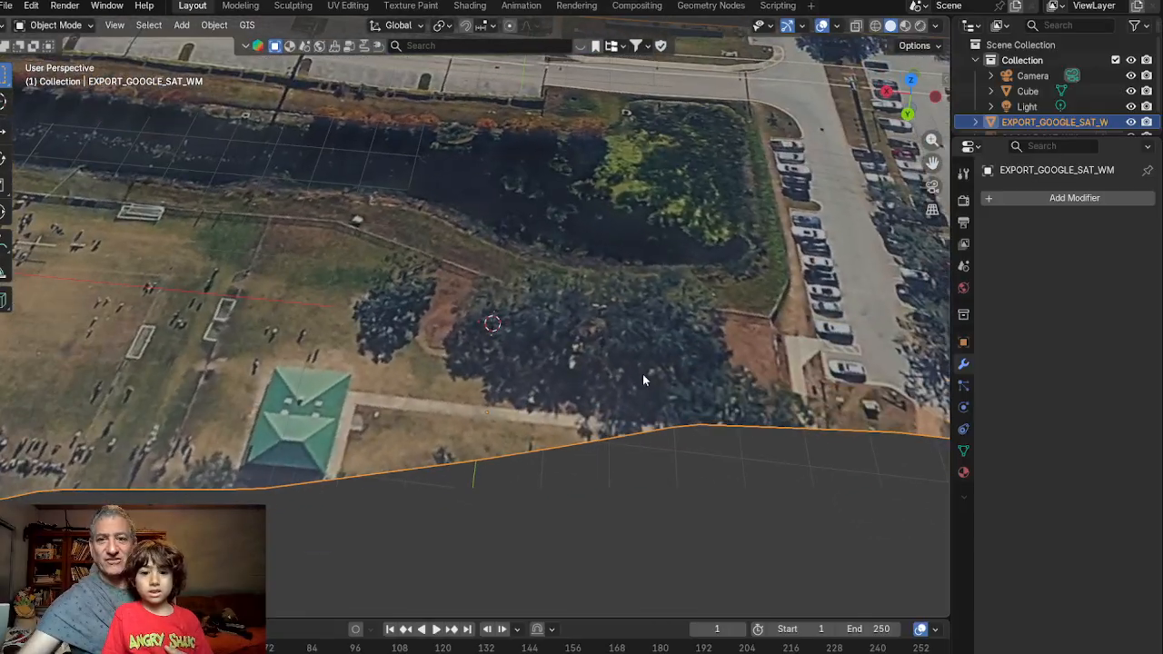
left_click(945, 82)
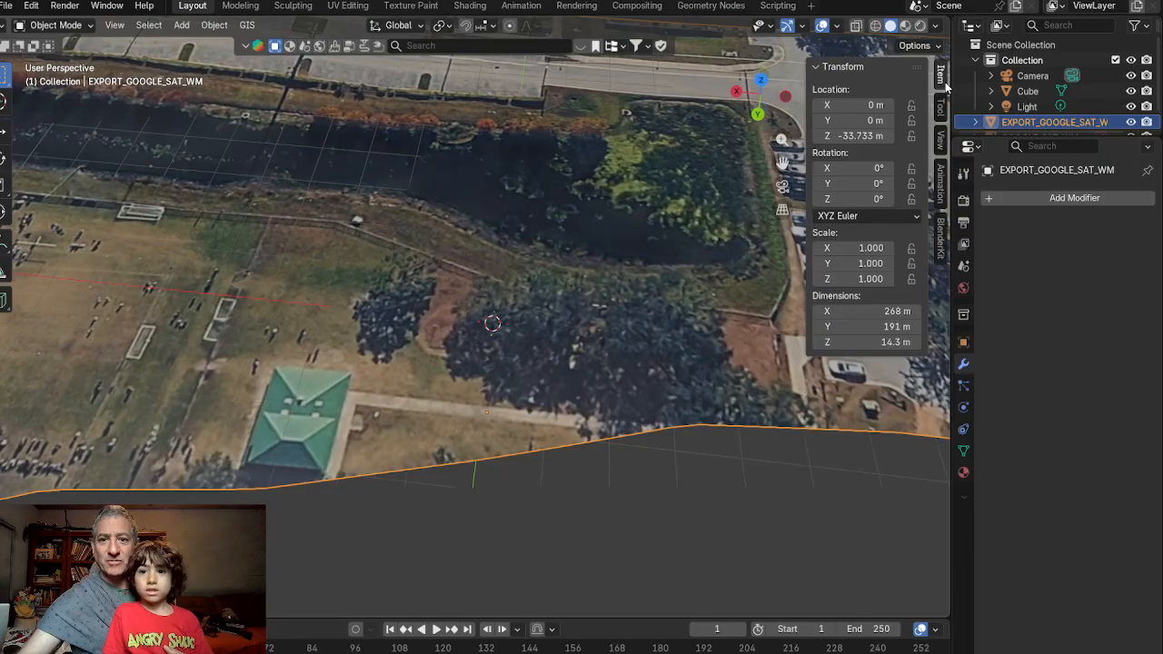
left_click(941, 146)
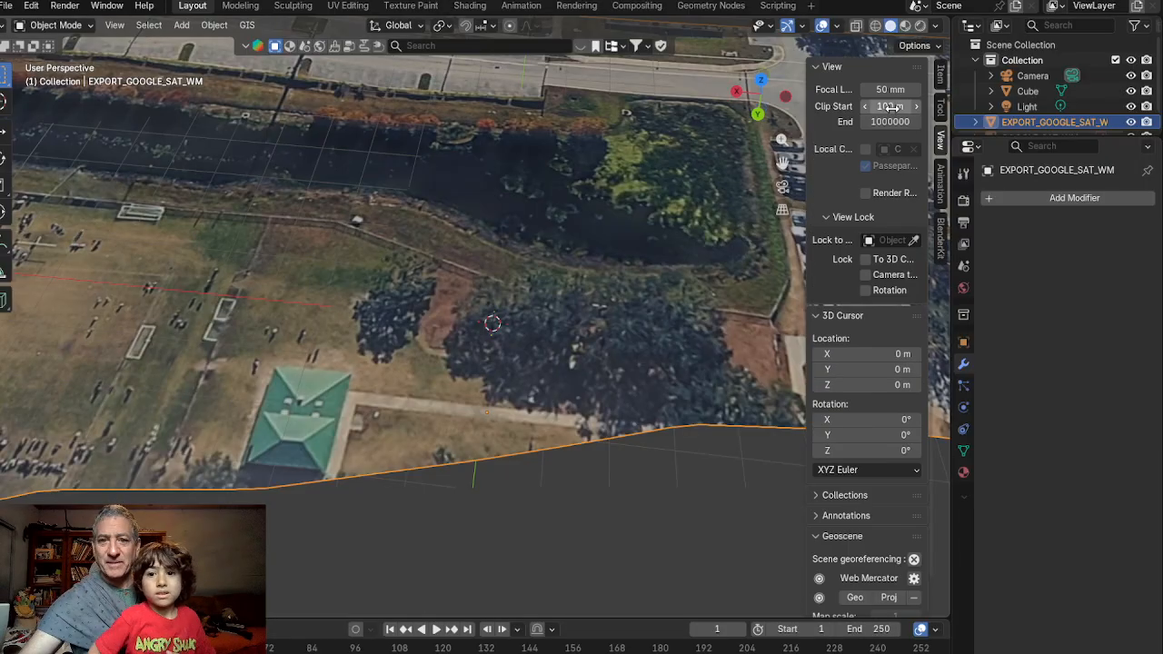
mouse_move(890, 106)
left_mouse_down()
mouse_move(965, 106)
mouse_move(905, 106)
left_mouse_up()
scroll(816, 250, "down", 2)
scroll(493, 315, "down", 6)
scroll(492, 315, "up", 7)
scroll(493, 318, "up", 4)
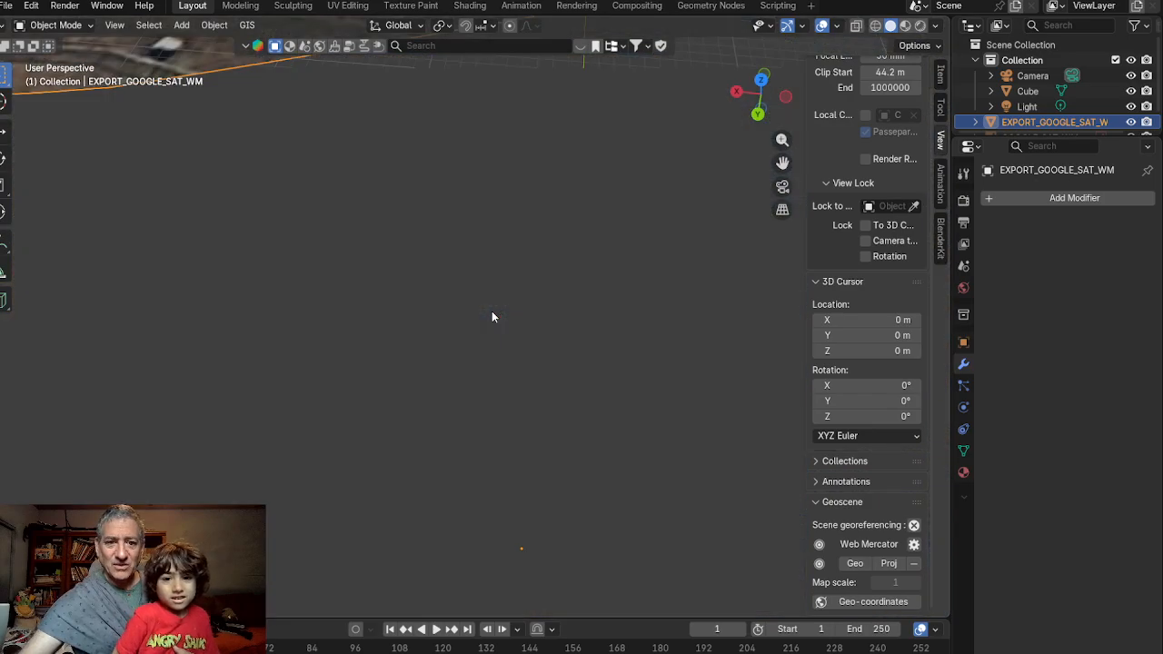
scroll(494, 320, "down", 2)
Lower the viewport's clip start further to 0.001 m and check the terrain at close range
mouse_move(873, 72)
left_mouse_down()
mouse_move(859, 72)
mouse_move(879, 73)
left_mouse_up()
scroll(533, 256, "up", 5)
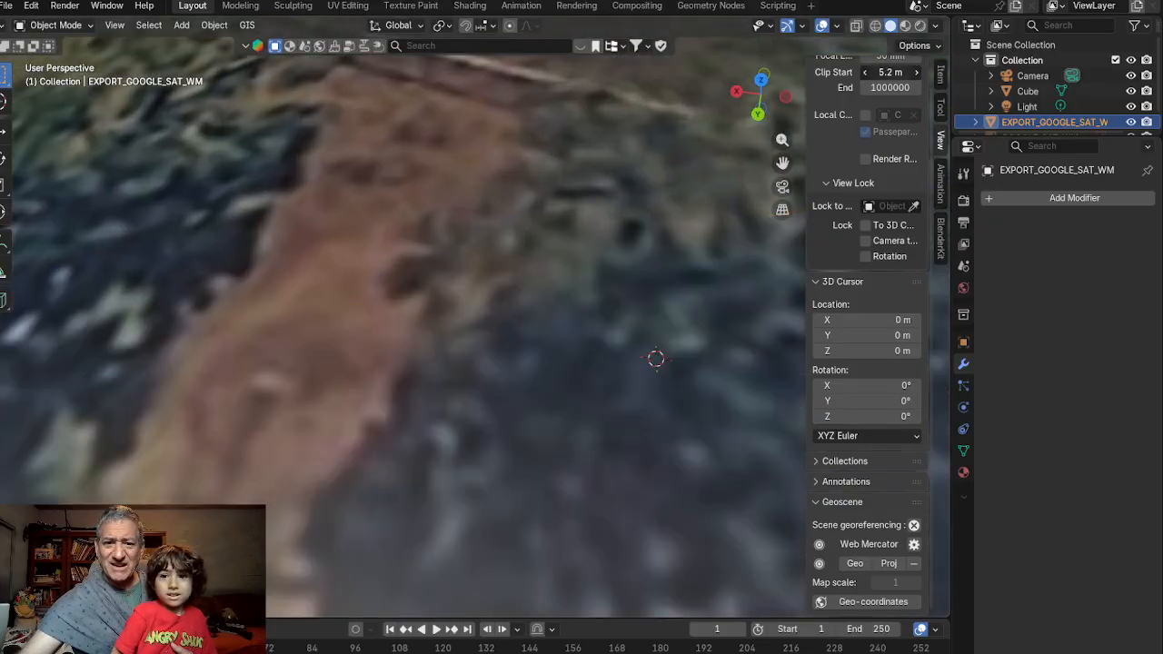
scroll(490, 266, "up", 5)
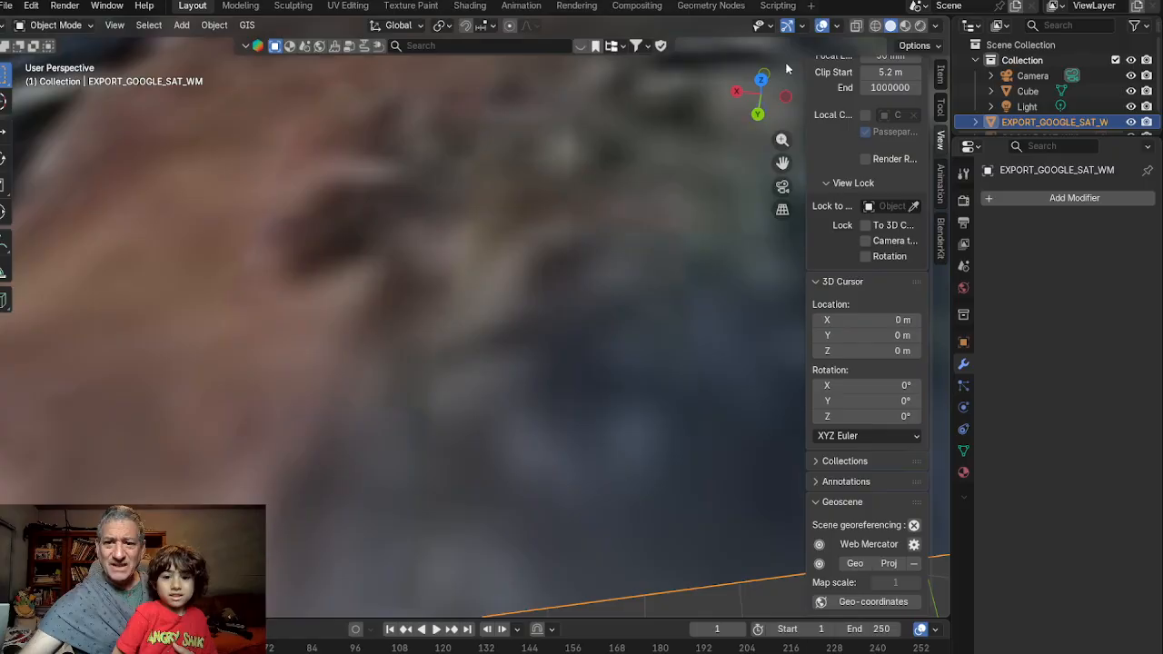
left_click_drag(892, 73, 876, 73)
scroll(480, 256, "up", 5)
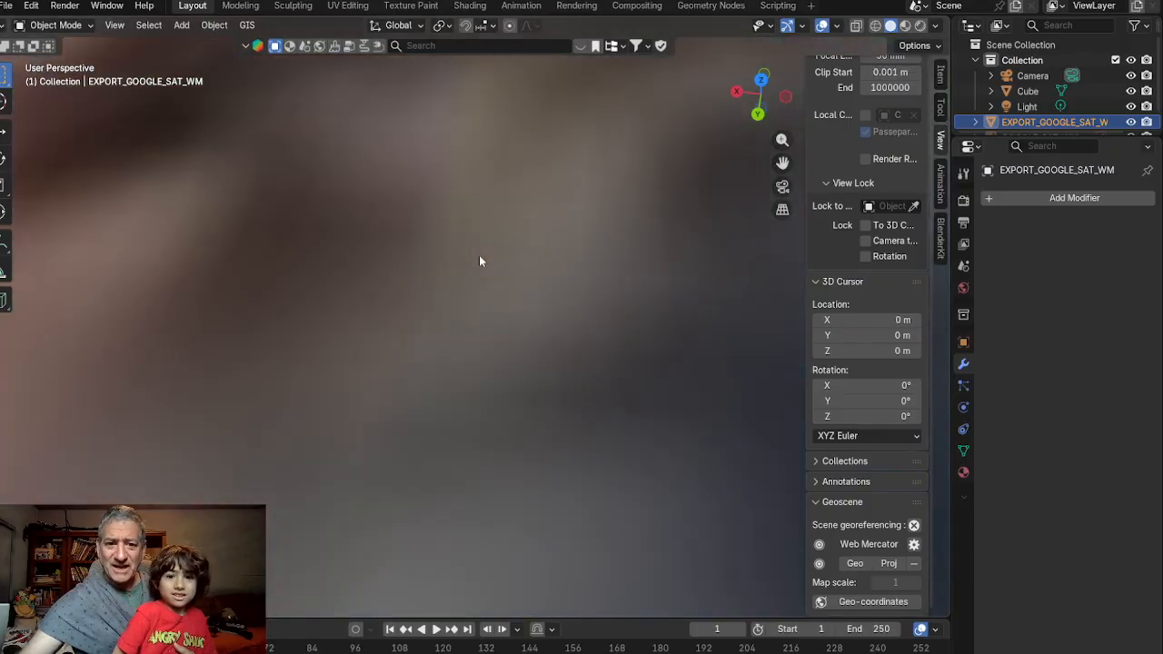
scroll(478, 257, "down", 8)
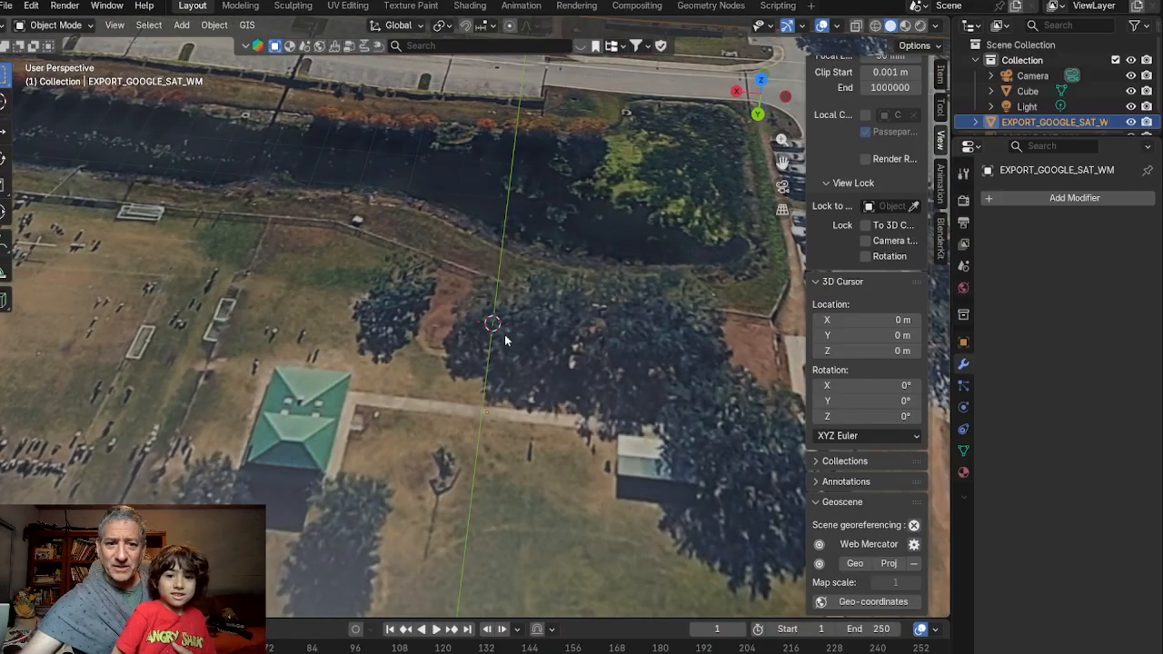
Save the Blender file with the terrain and the changed view settings
middle_click_drag(493, 333, 233, 316)
middle_click_drag(375, 318, 584, 368)
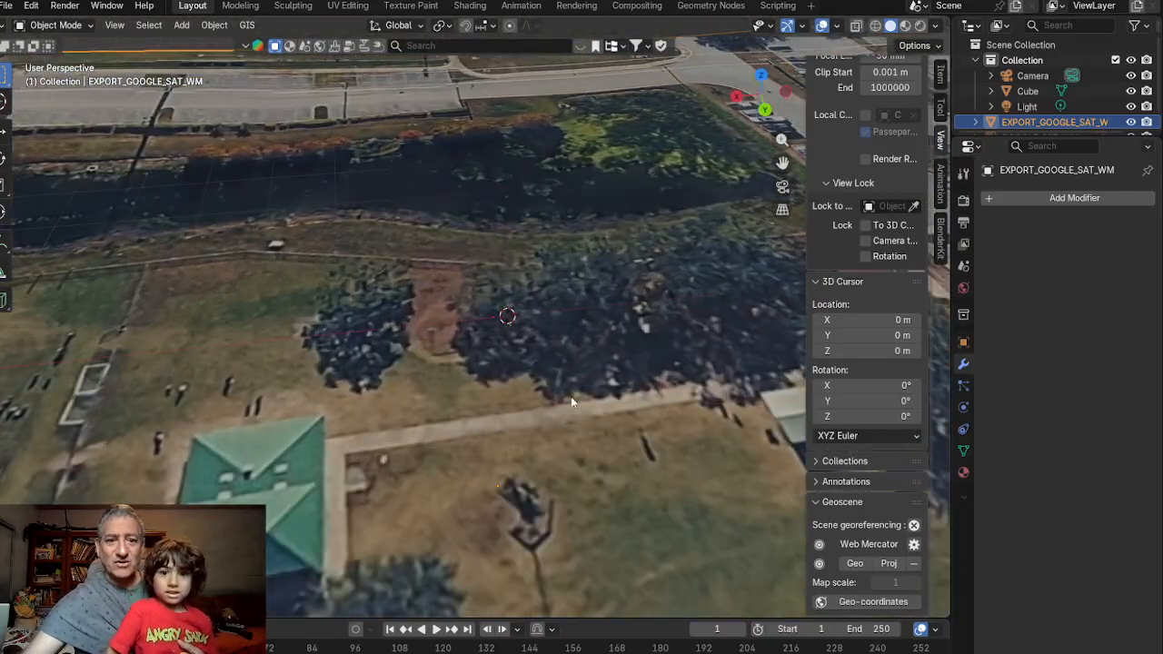
left_click(9, 6)
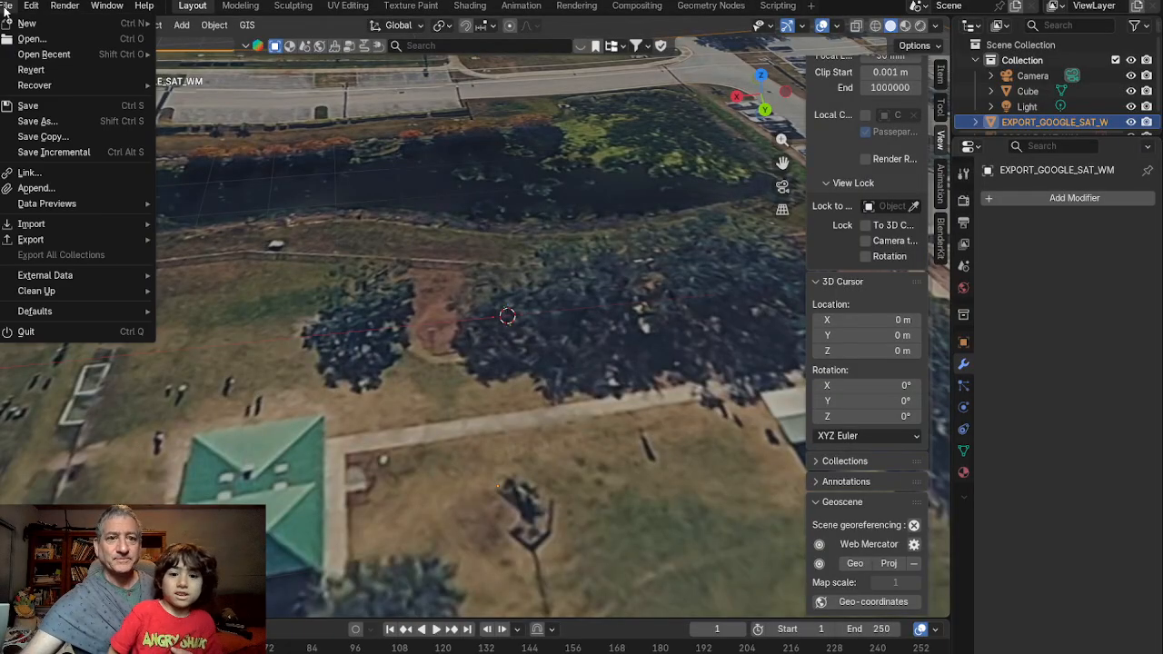
left_click(31, 105)
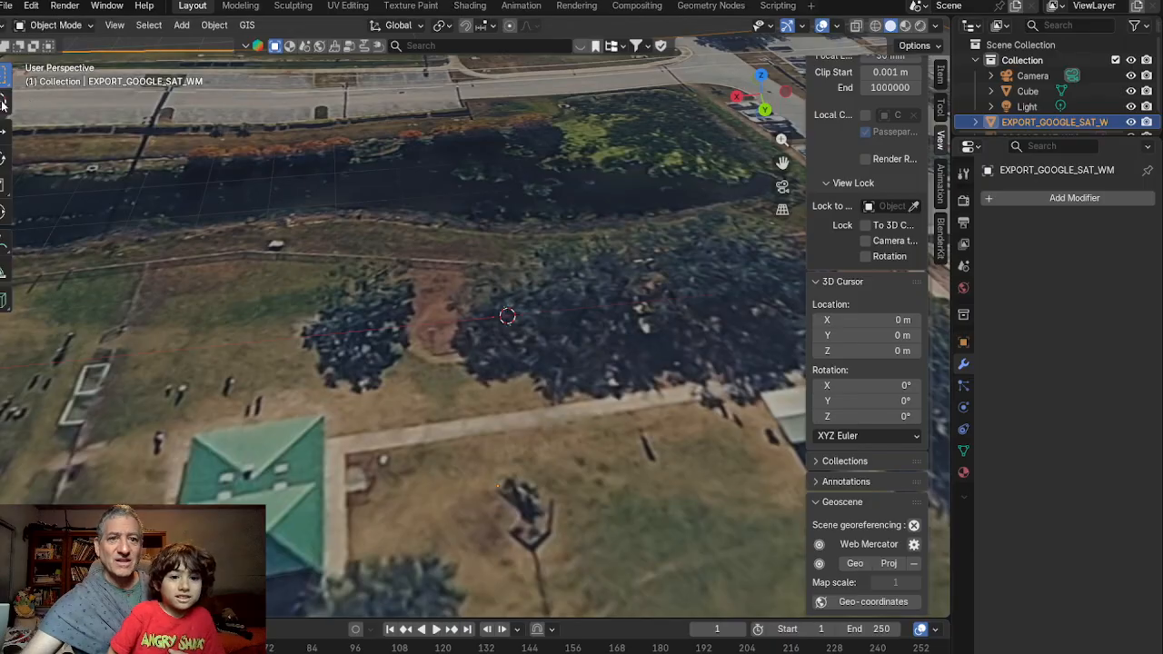
Search the BlenderKit asset library for "door"
left_click(450, 45)
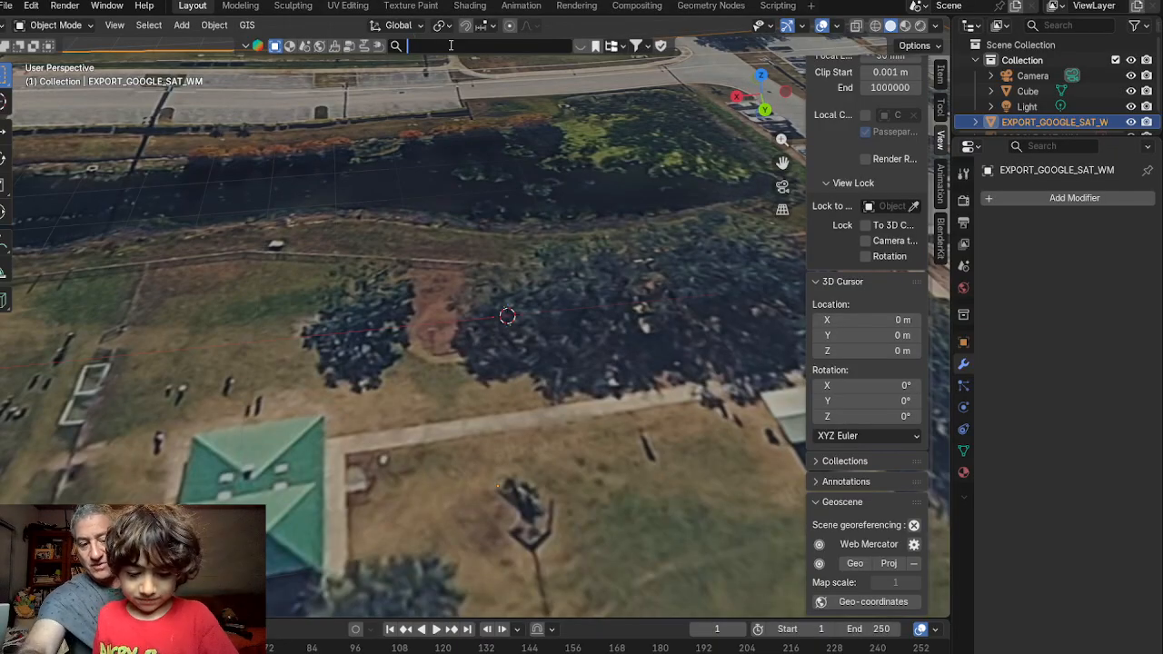
type("c")
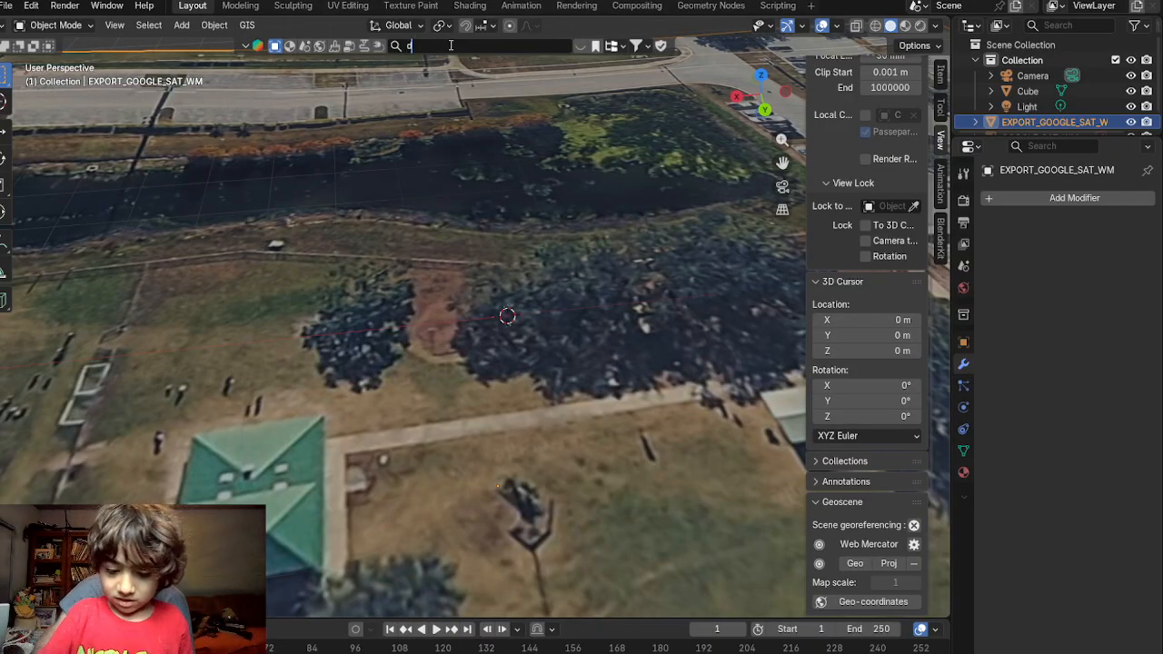
type("c")
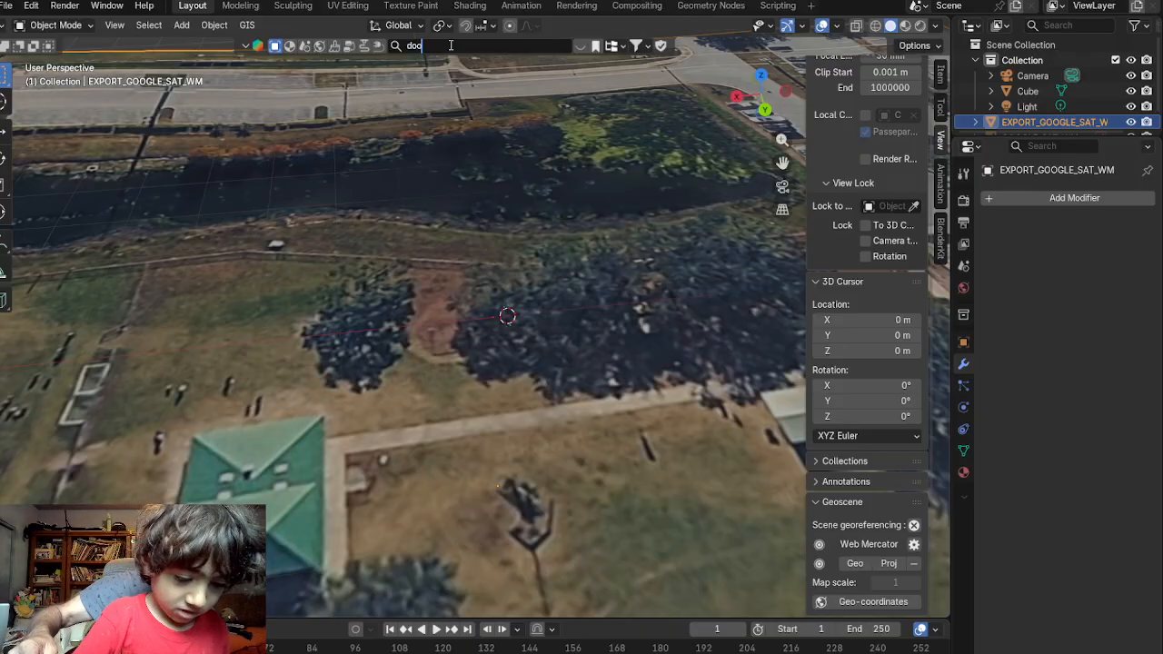
type("r")
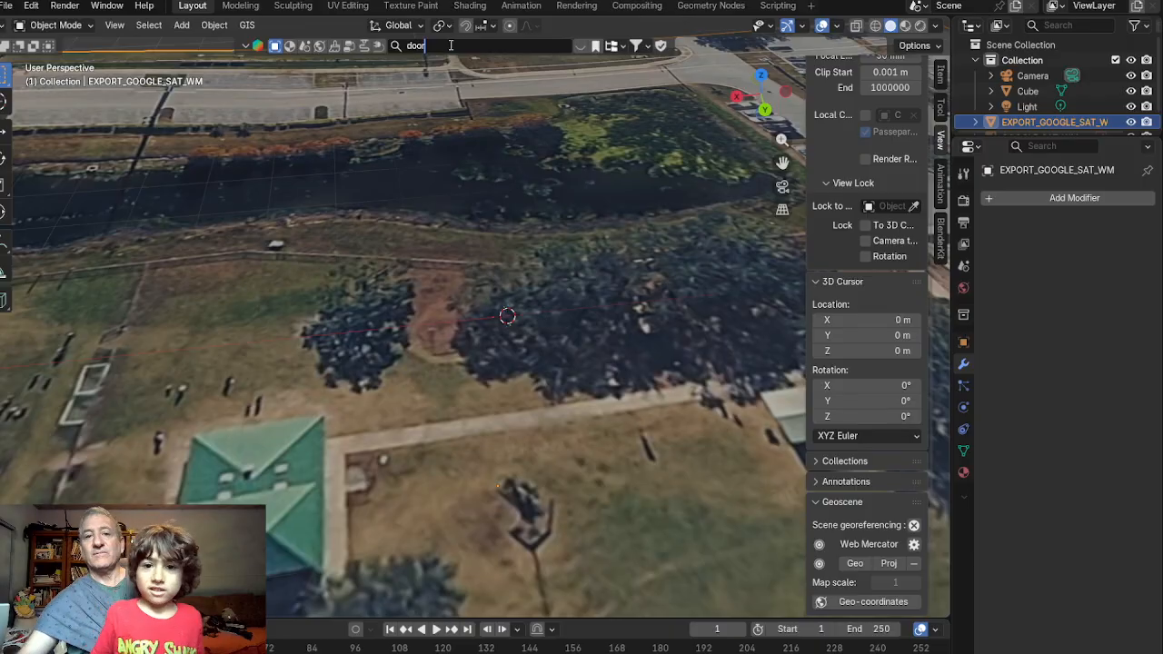
key("Return")
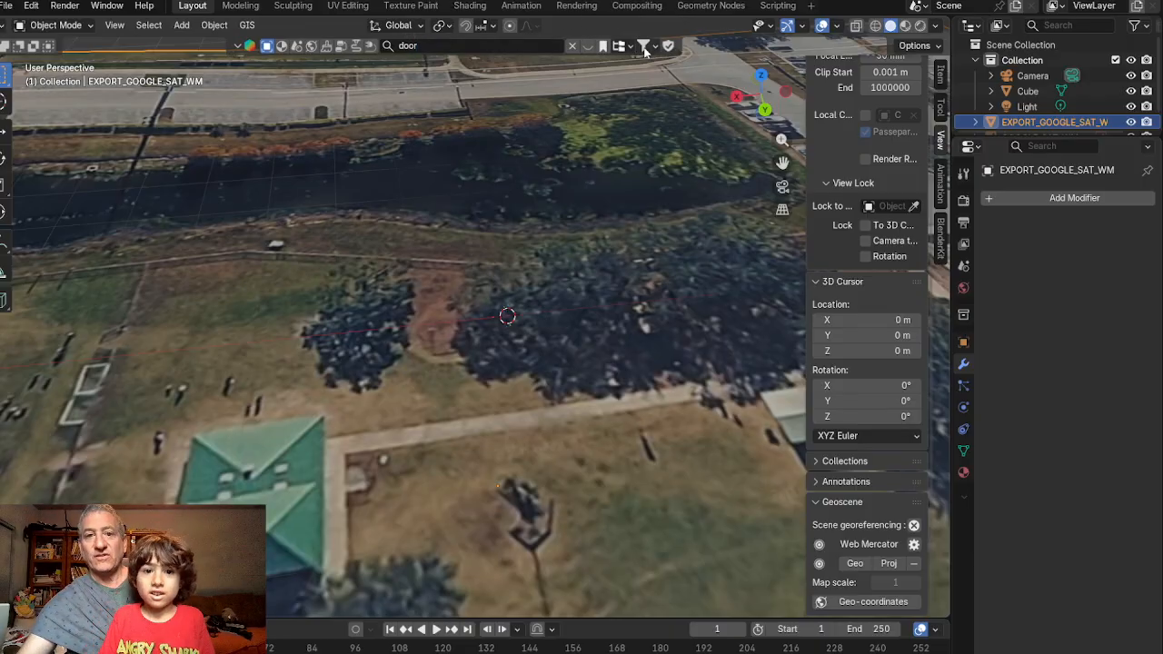
Try to turn on the Free first filter for the door results, dismissing the subscription pop-ups
left_click(643, 46)
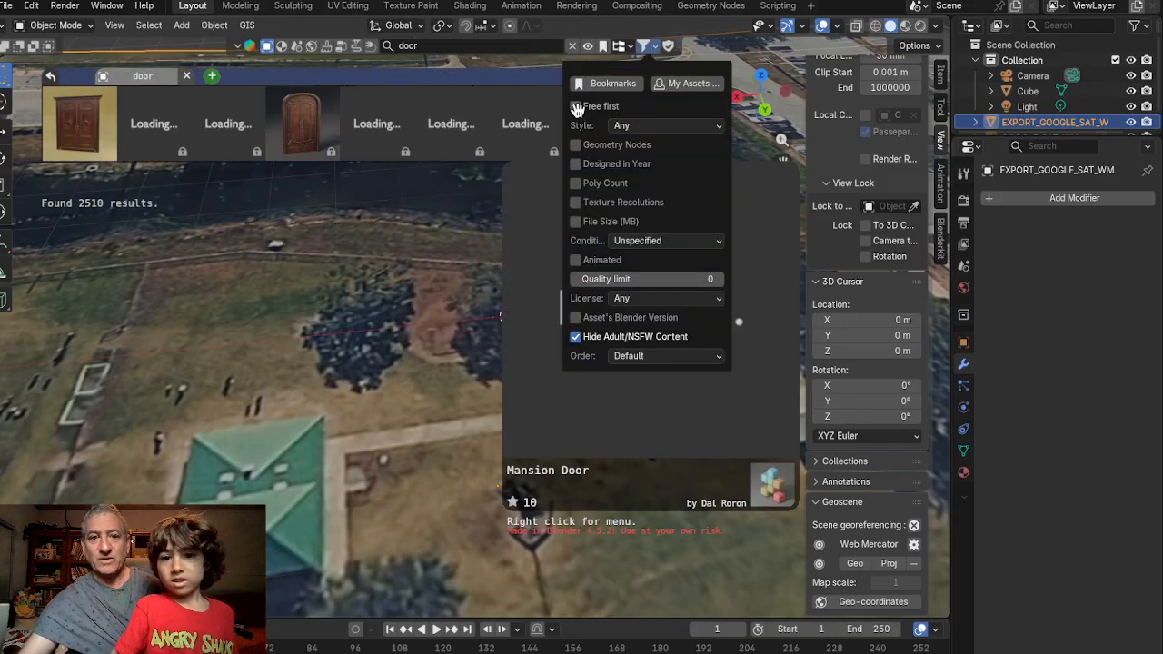
left_click(576, 110)
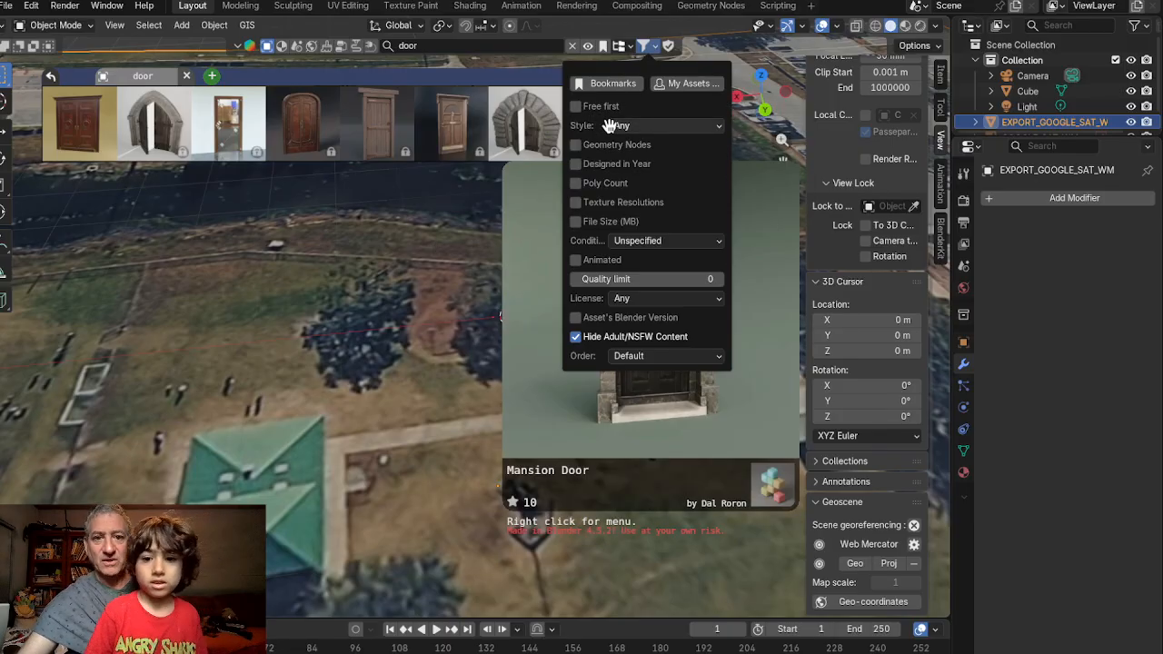
left_click(575, 106)
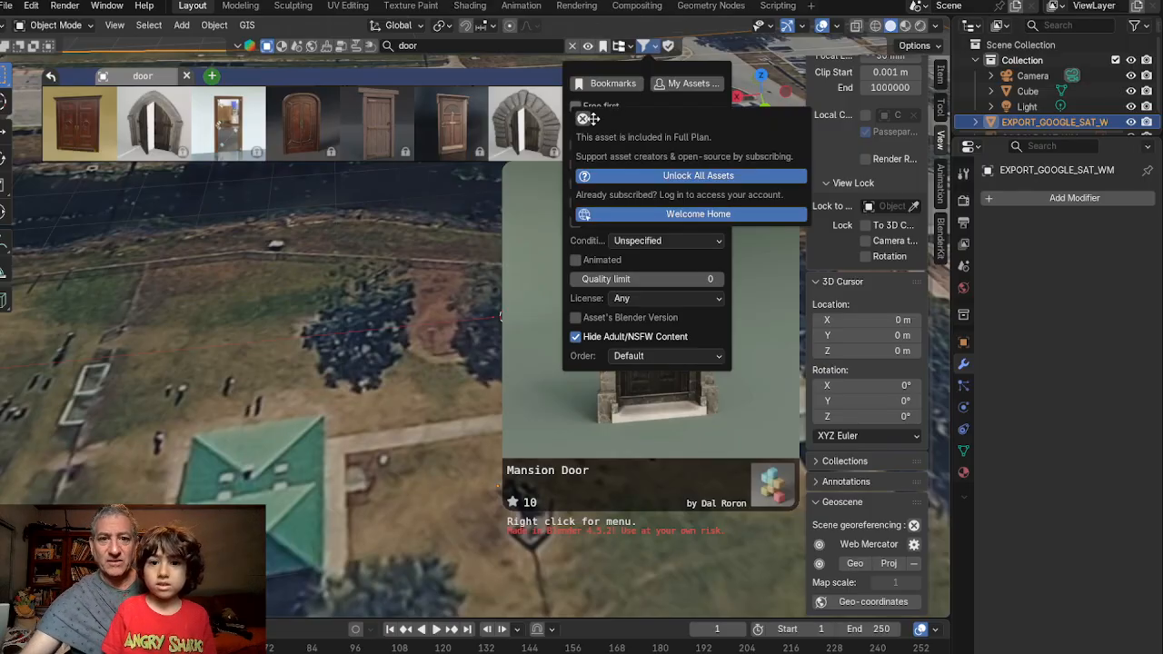
left_click(584, 119)
left_click(580, 108)
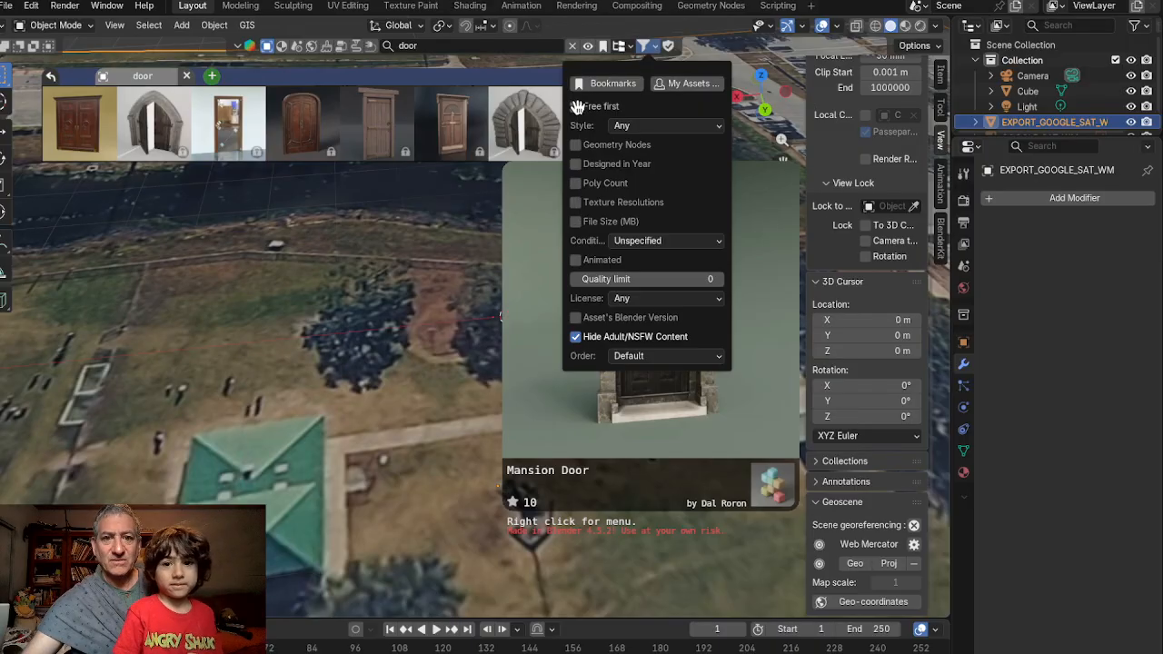
left_click(577, 107)
left_click(583, 116)
left_click(574, 108)
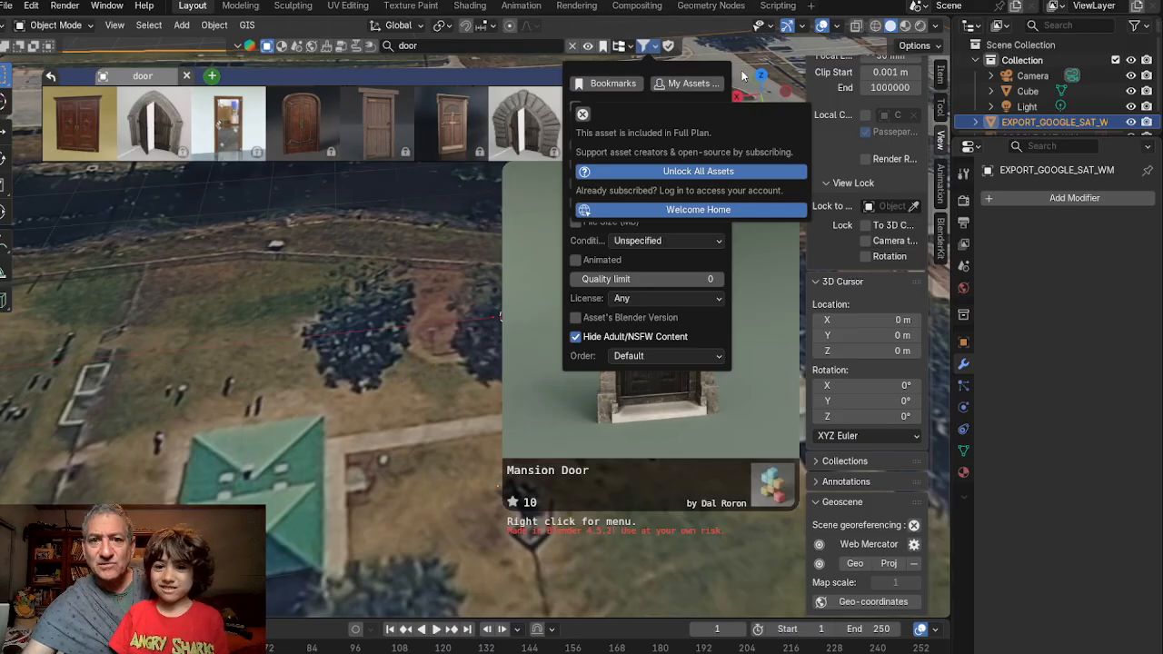
left_click(606, 87)
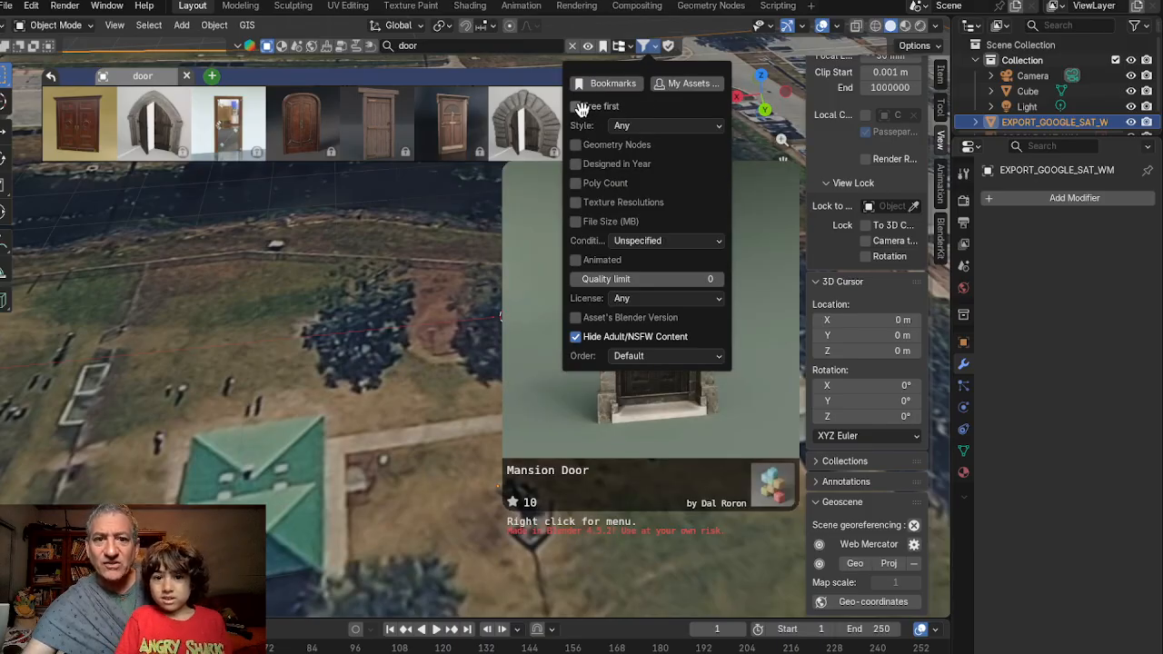
left_click(661, 50)
left_click(662, 78)
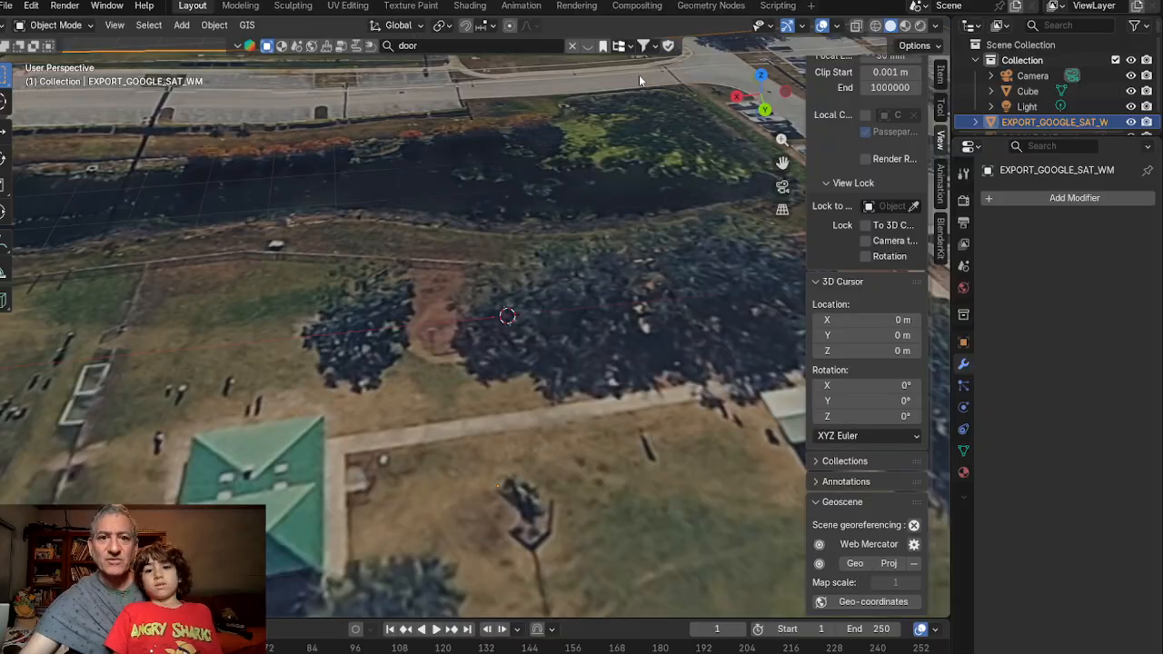
Filter the door search results with Free first
left_click(656, 50)
left_click(577, 107)
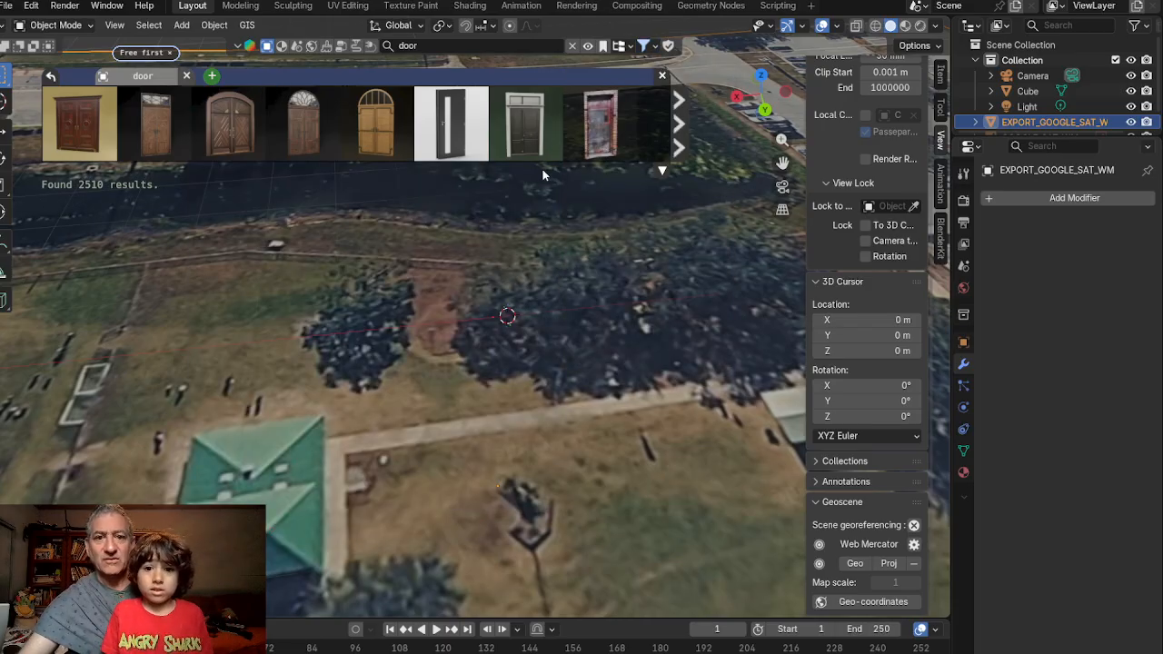
Browse the door results, place the free Metal door model on the terrain by the 3D cursor, and close the asset results
mouse_move(611, 111)
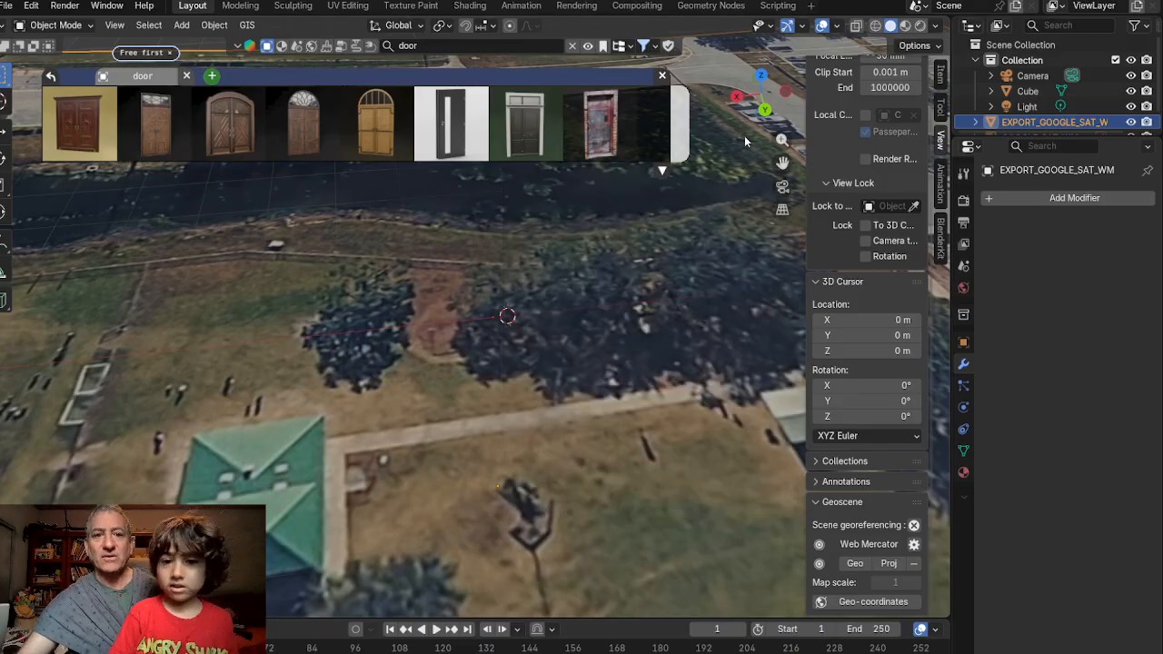
left_click(676, 141)
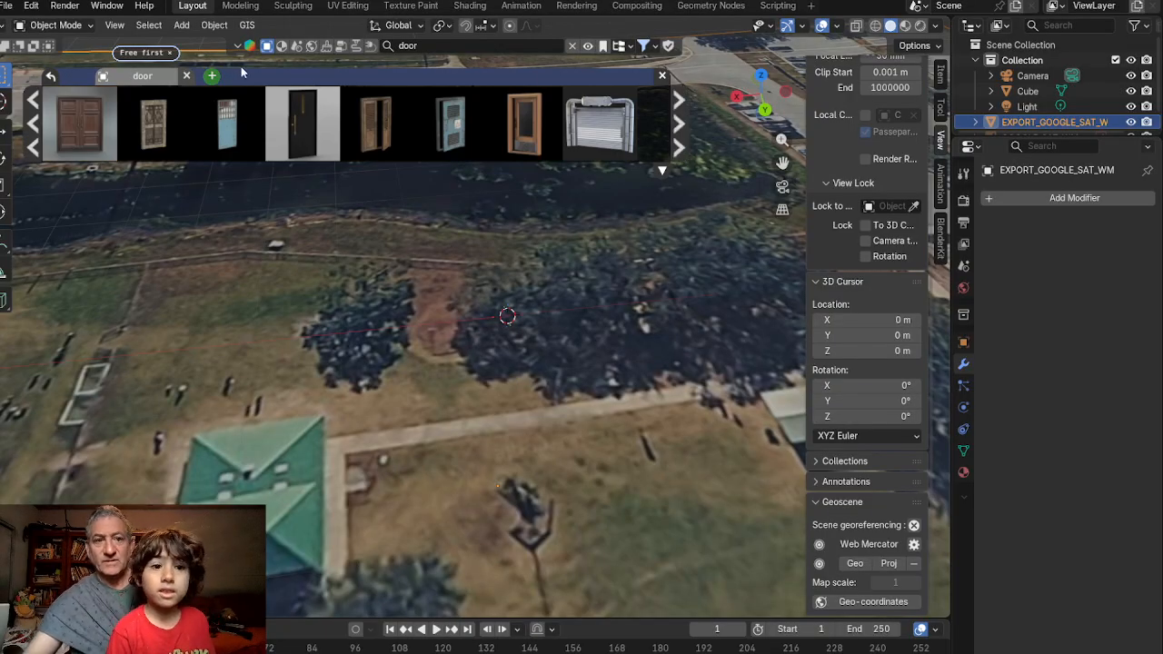
mouse_move(188, 125)
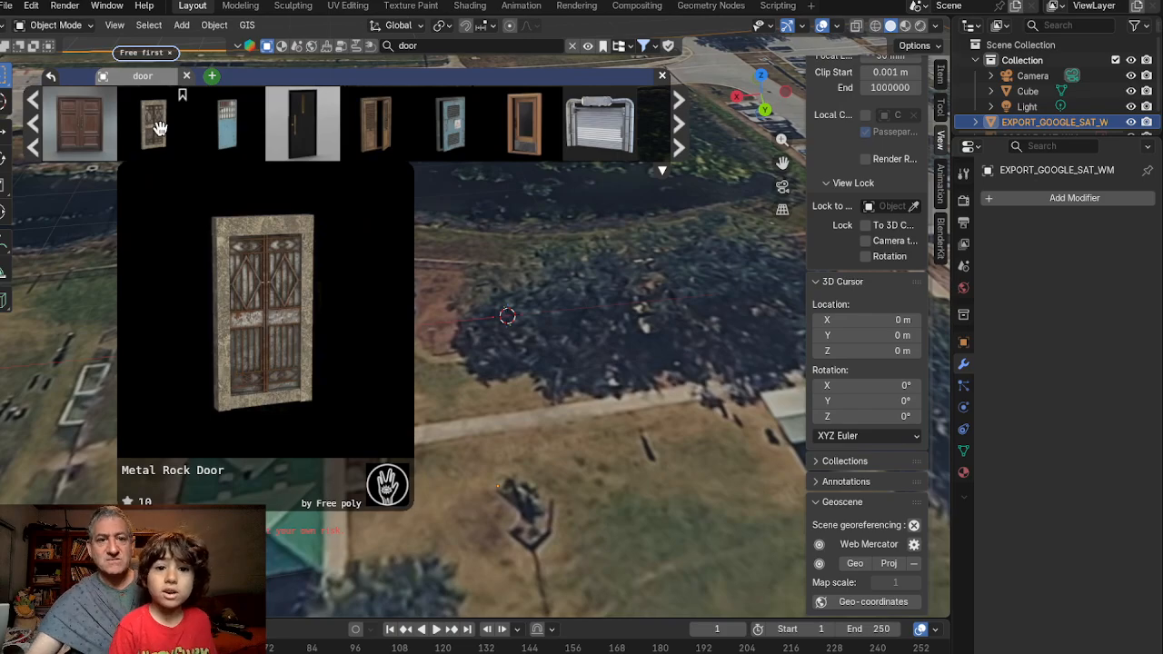
mouse_move(560, 129)
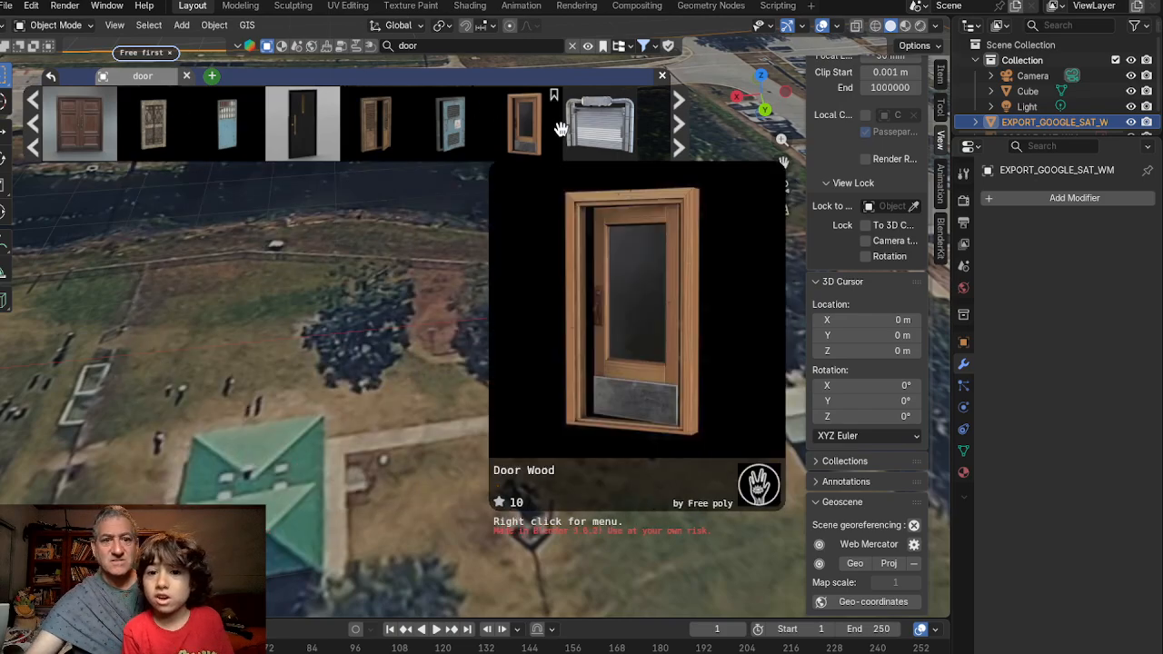
left_click(681, 119)
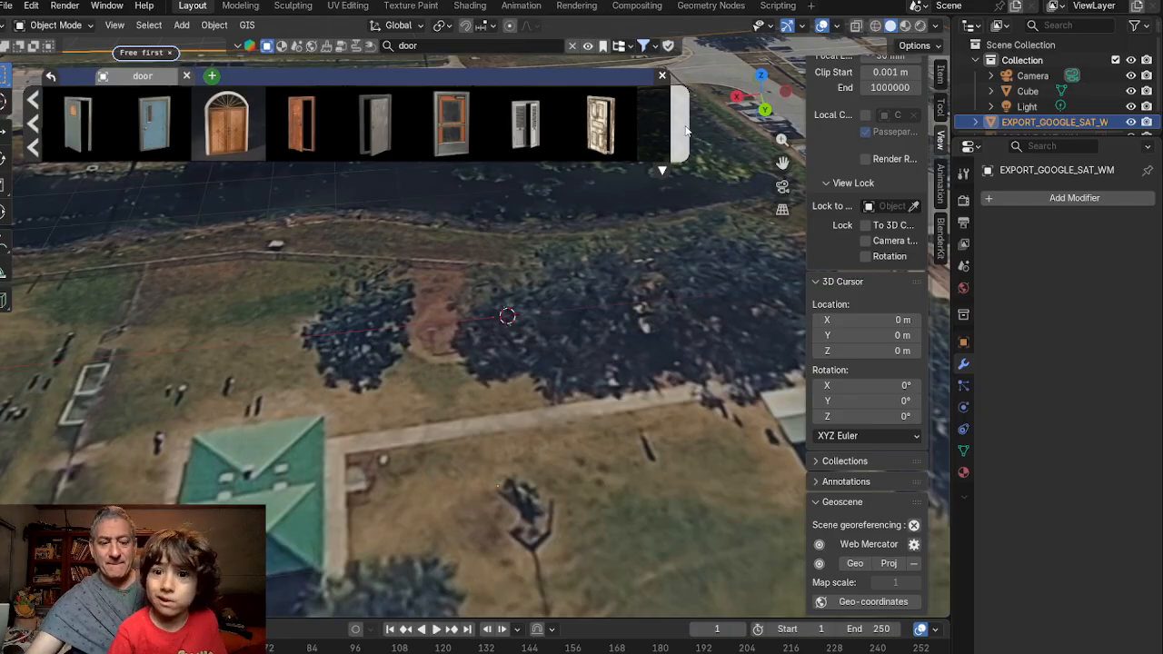
left_click(686, 132)
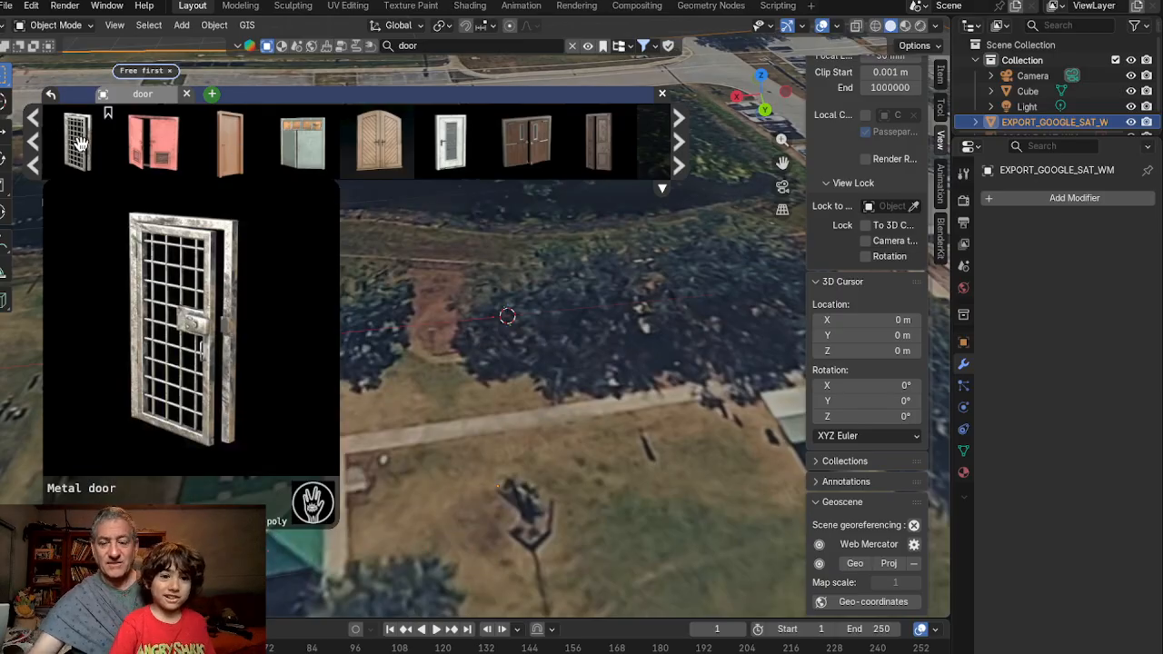
left_click_drag(80, 144, 501, 310)
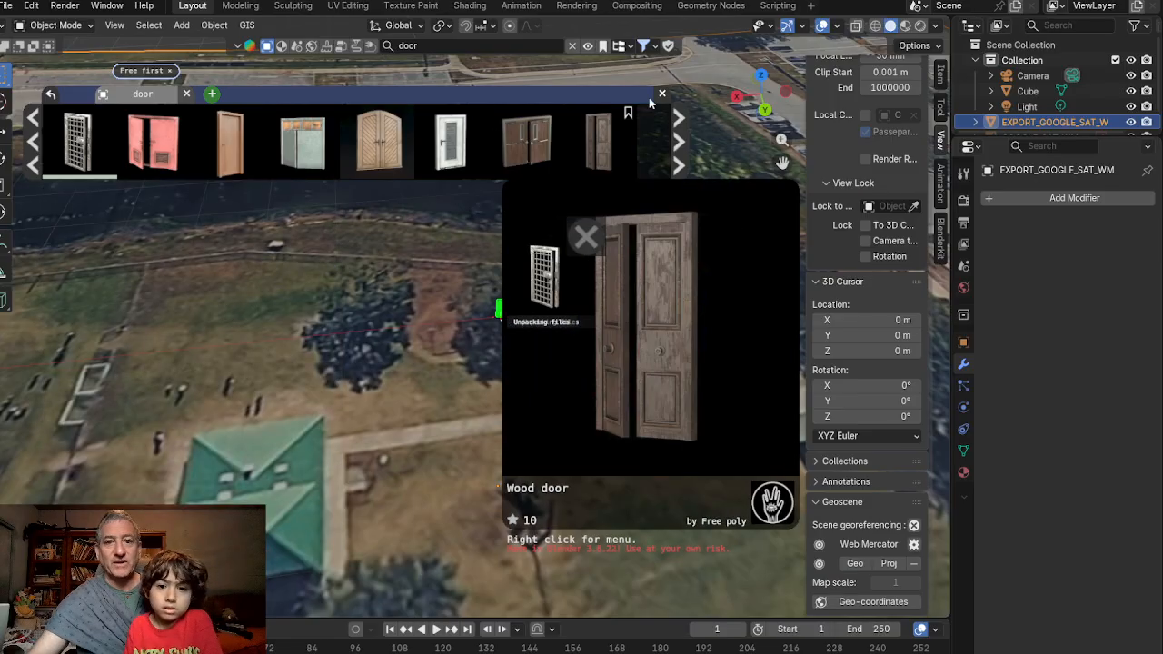
left_click(662, 95)
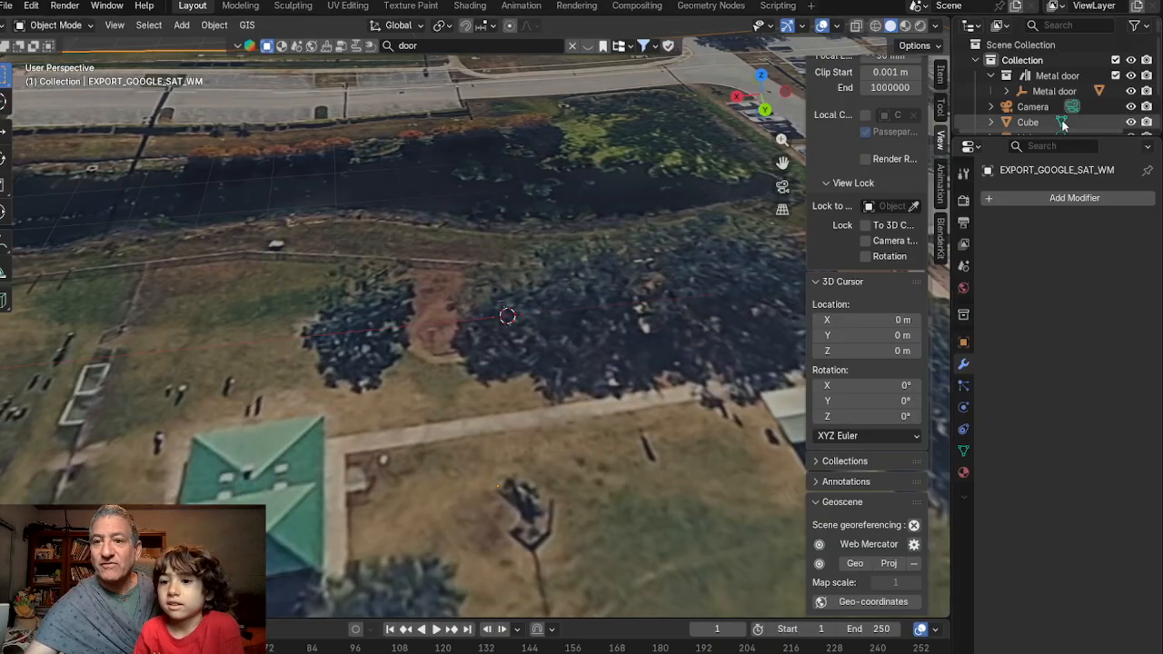
Inspect the mesh inside the Metal door object in isolation and return to the full scene
left_click(1005, 92)
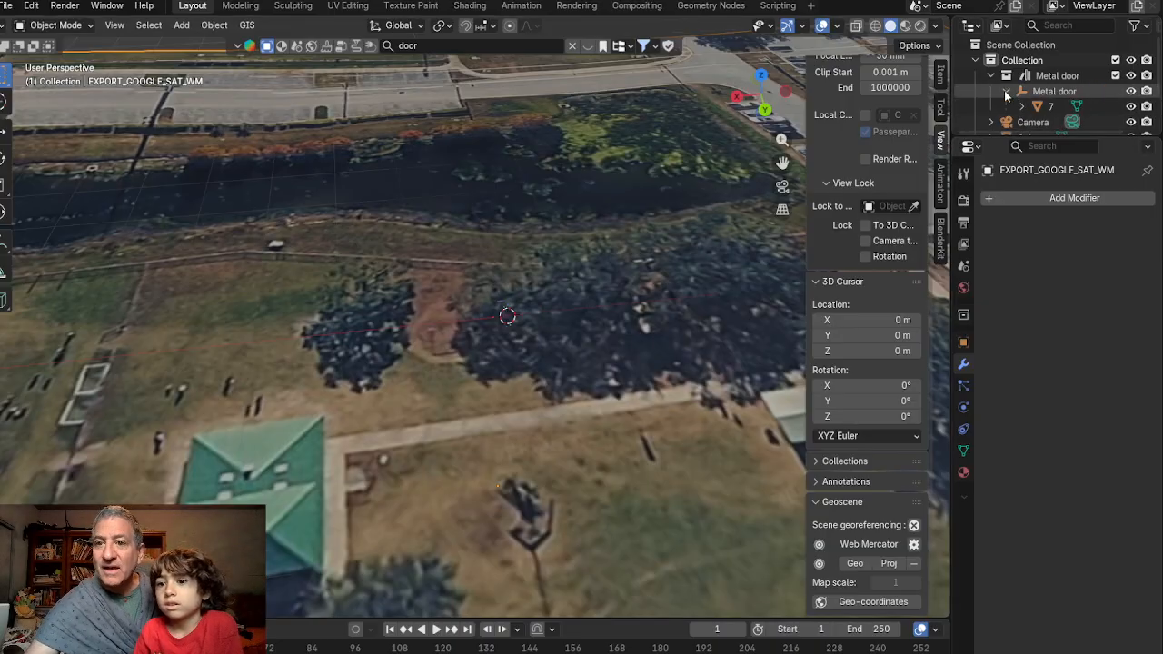
left_click(1049, 108)
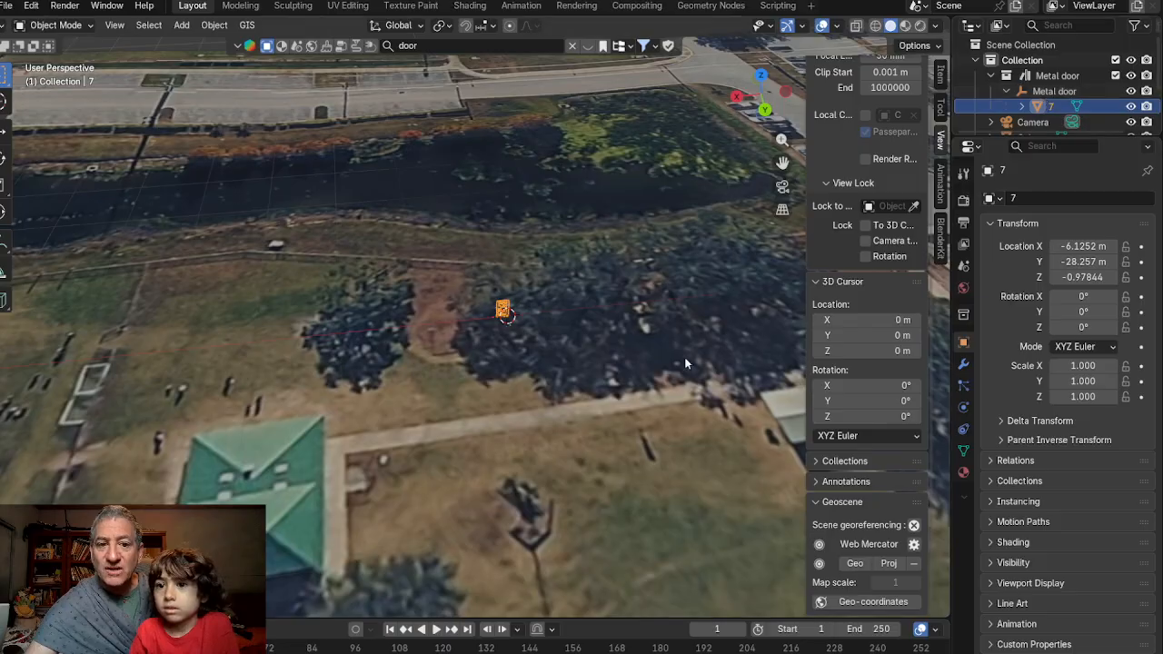
key("KP_Divide")
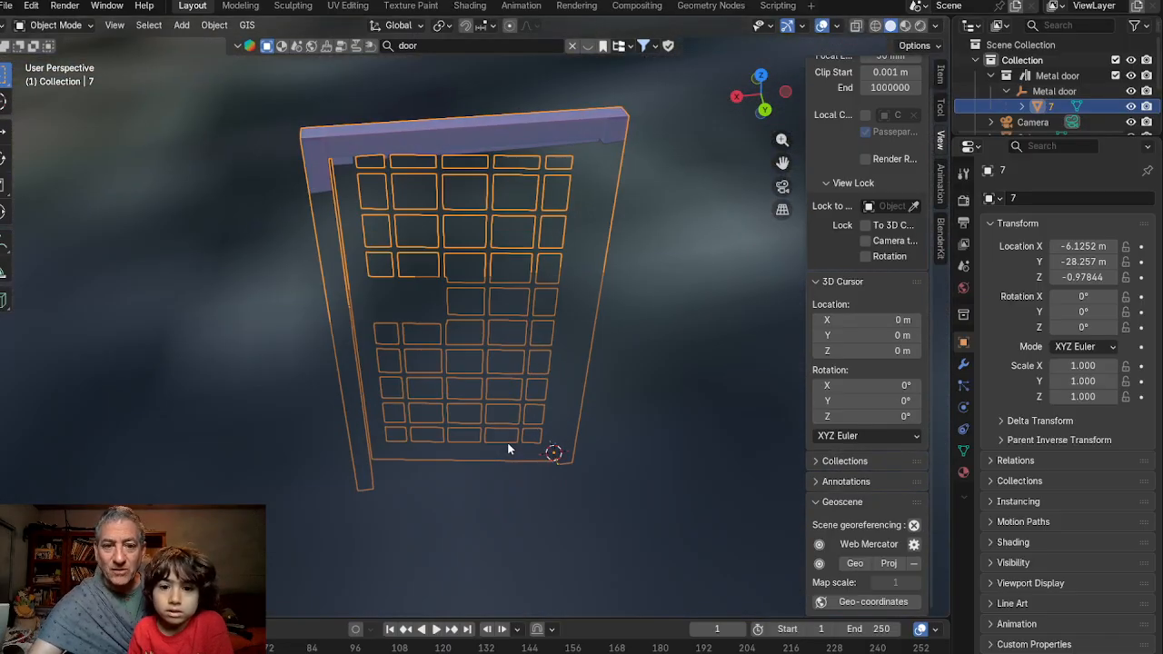
key("KP_Divide")
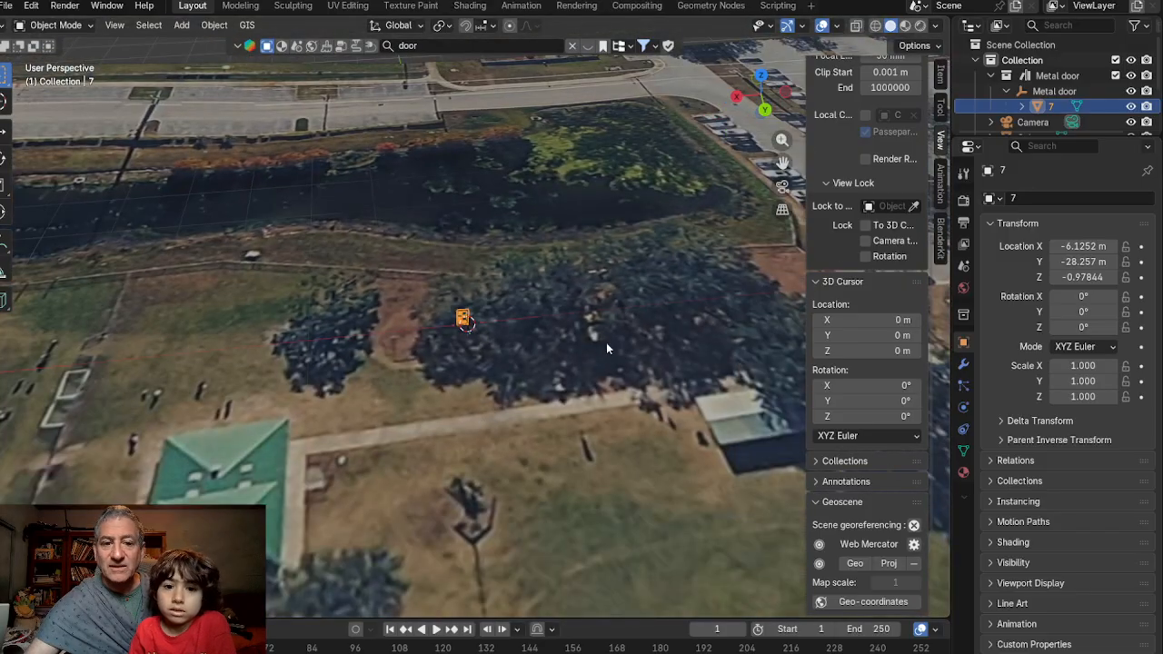
Move the metal door mesh toward the path by the green-roofed building, to about X 6.93 m, Y -22.7 m, Z -10.14 m
left_click(462, 322)
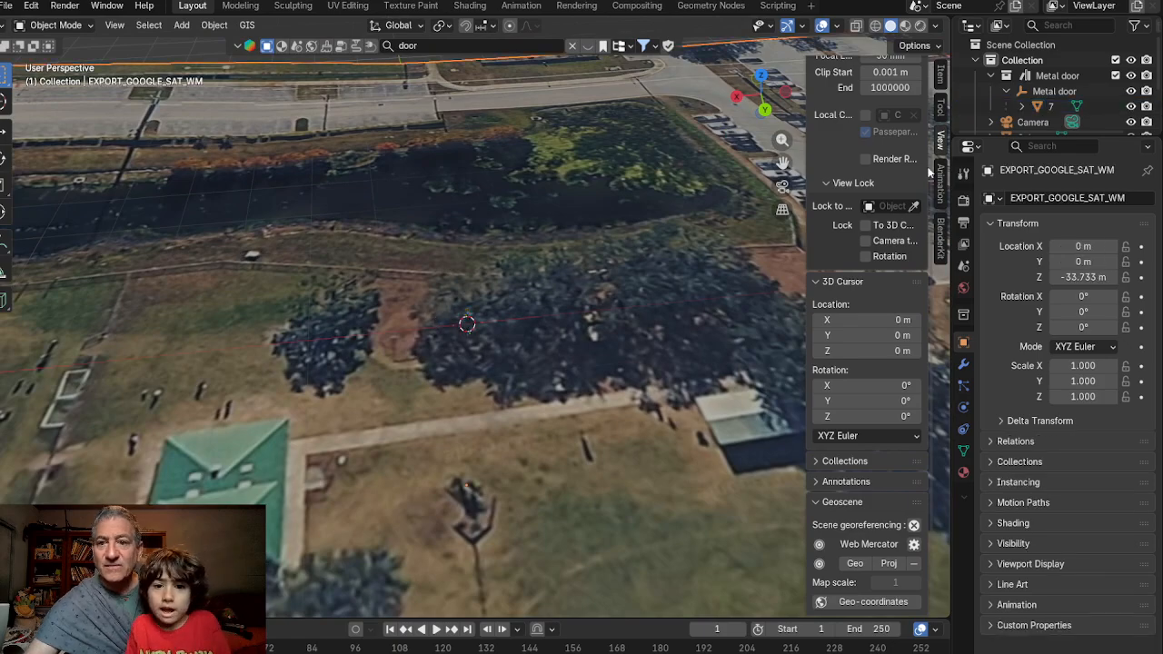
scroll(1054, 91, "down", 2)
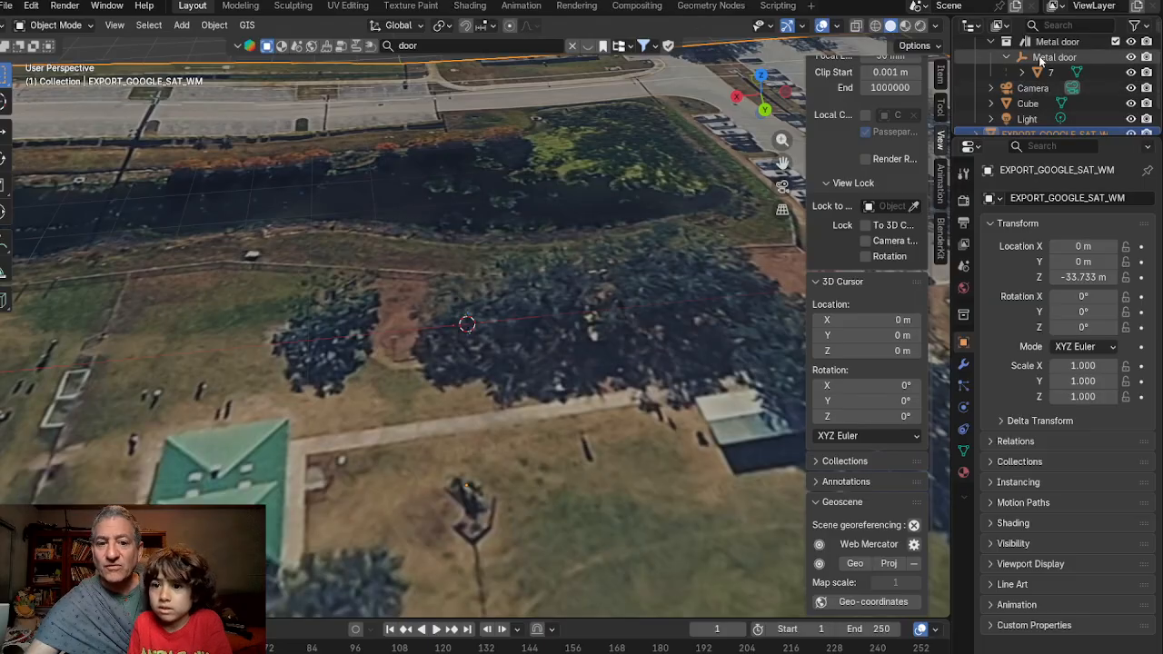
left_click(1054, 57)
left_click(1051, 71)
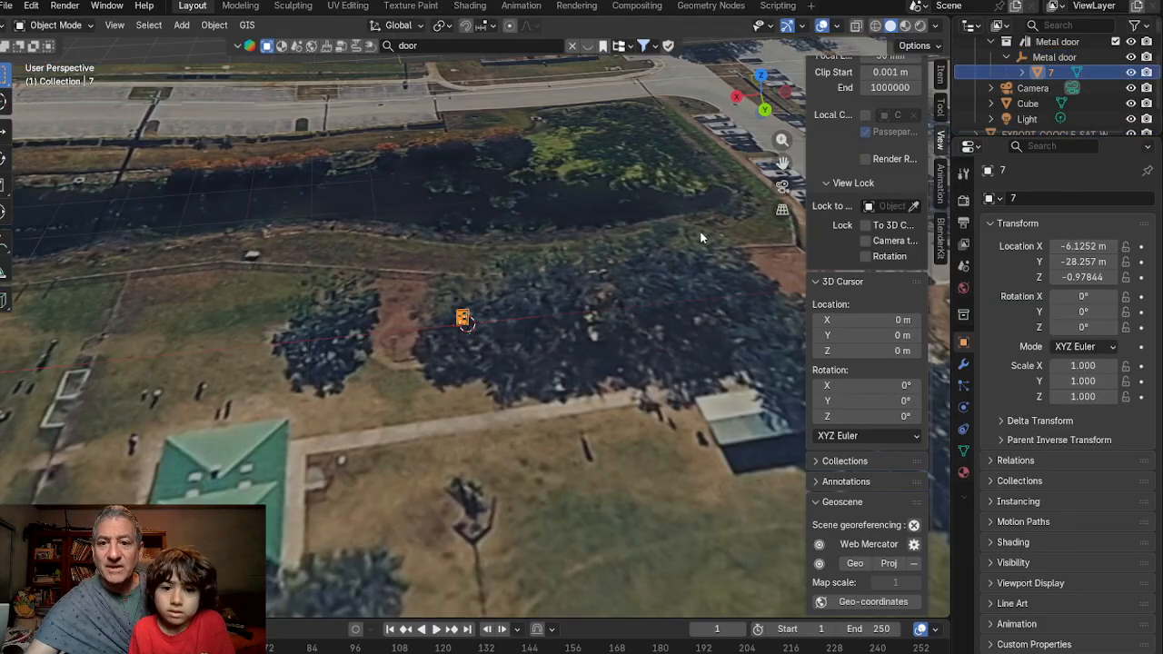
key("g")
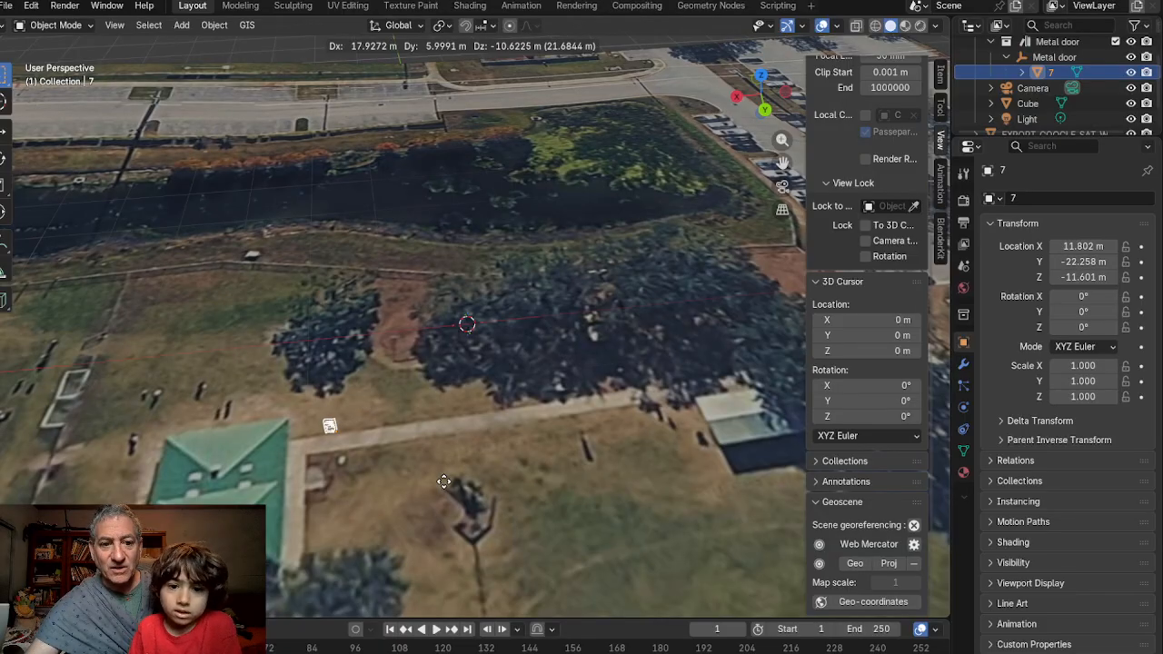
left_click(493, 484)
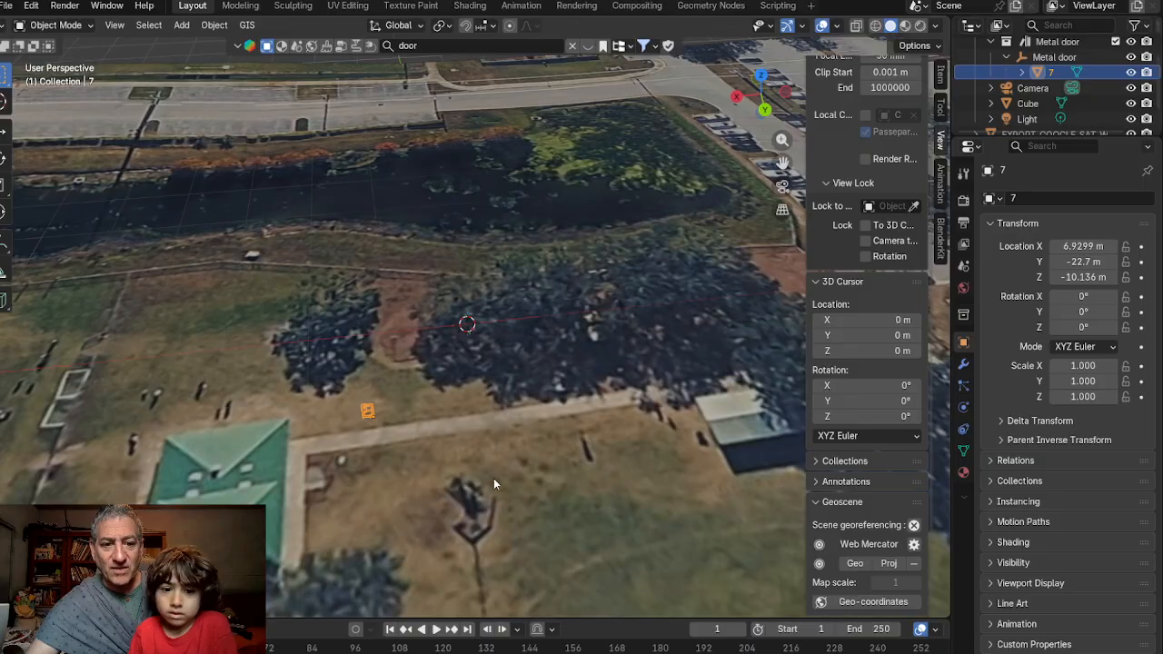
Raise the metal door above the terrain and lower it back along global Z to about -6.24 m
middle_click_drag(494, 484, 506, 393)
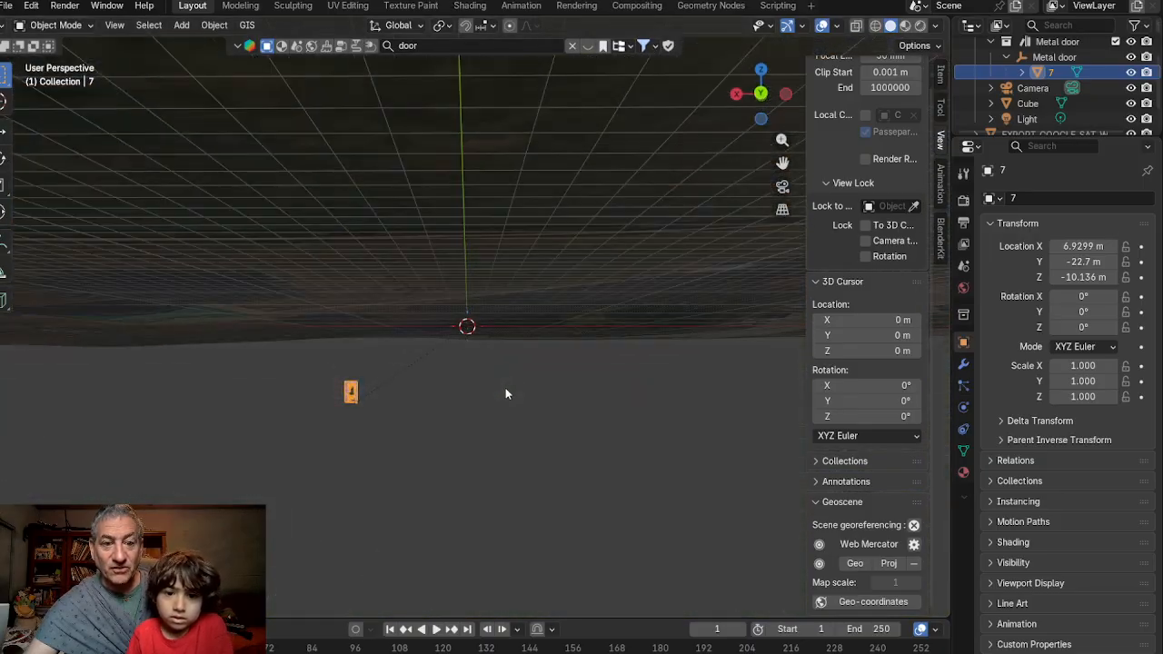
key("g")
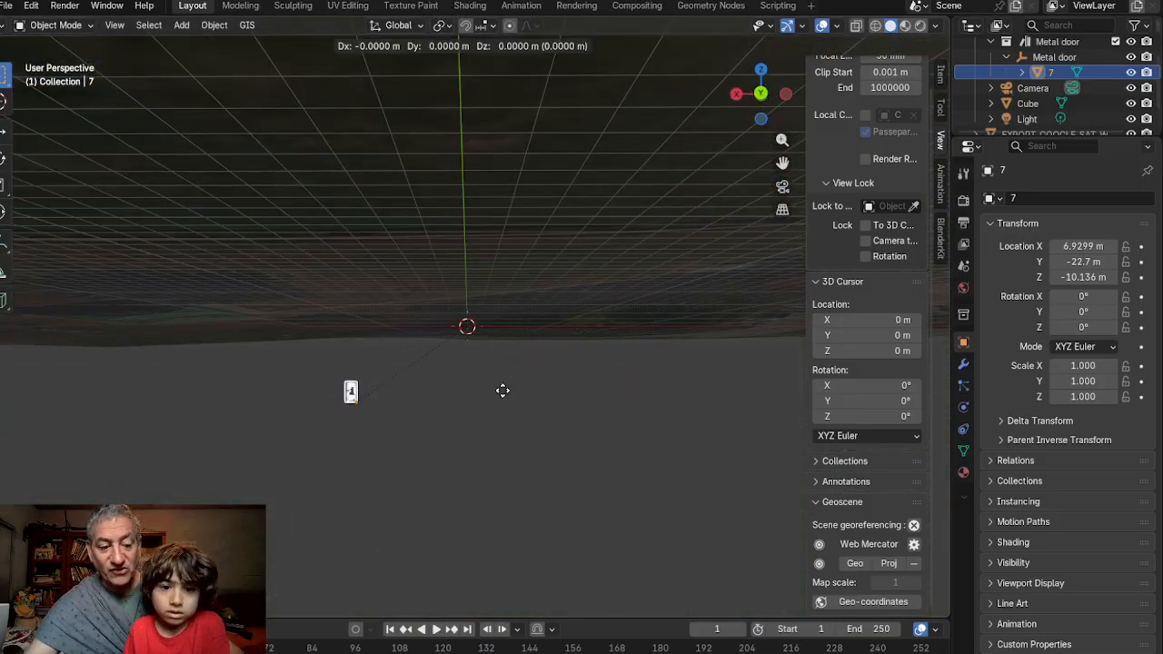
key("z")
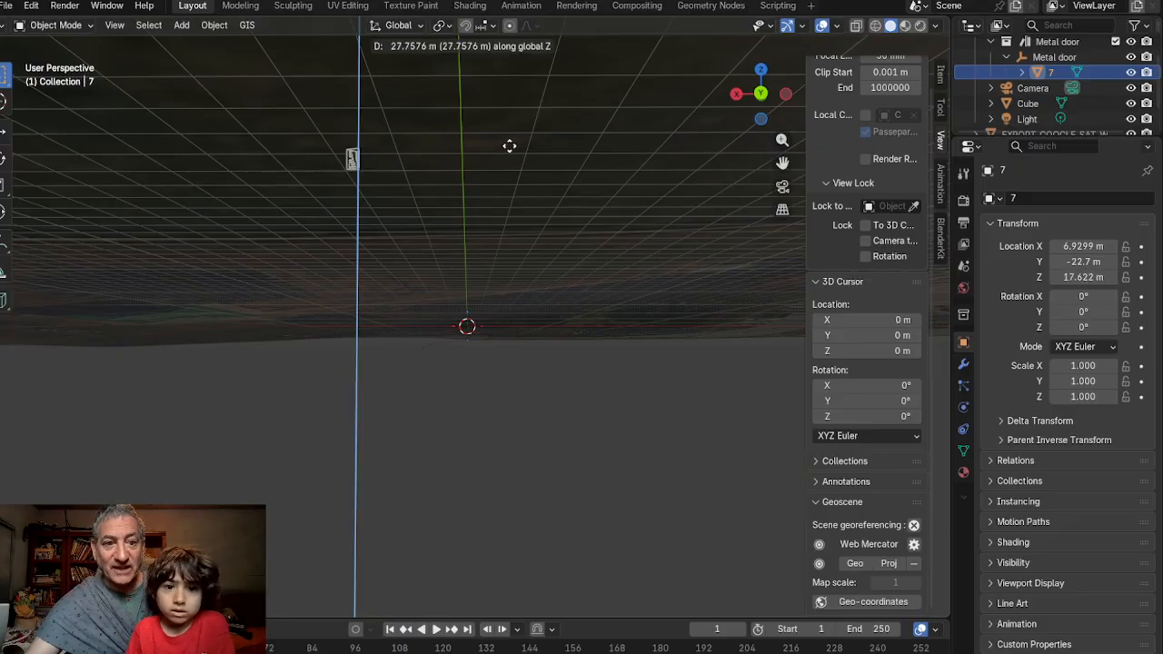
left_click(512, 47)
middle_click_drag(478, 239, 479, 252)
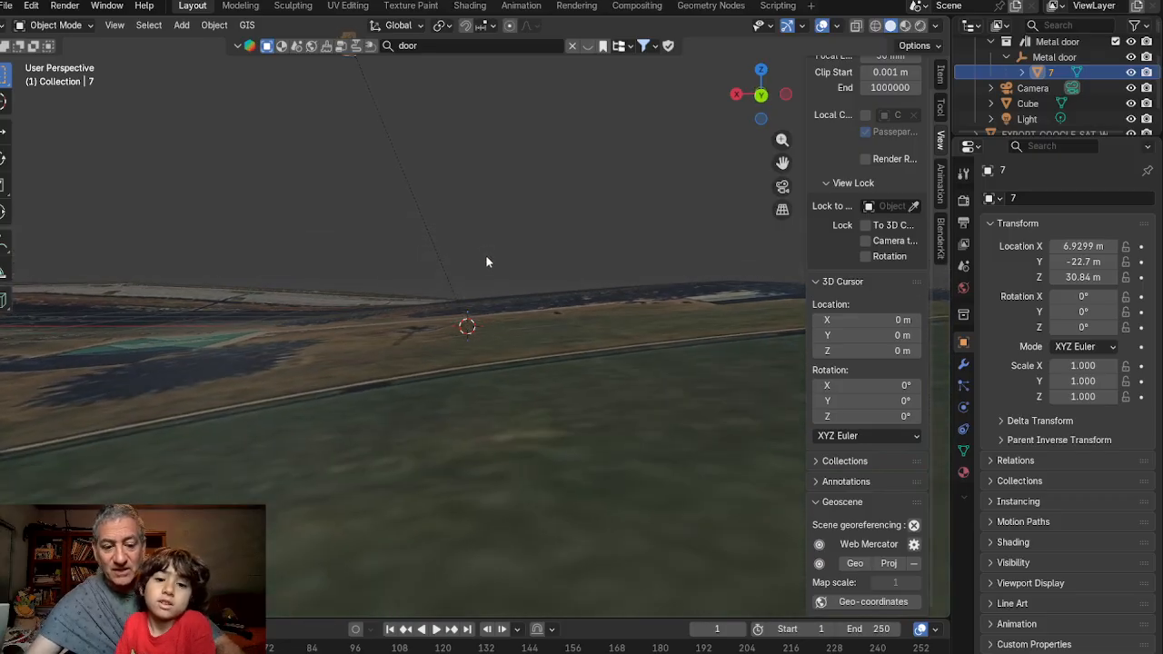
key("g")
key("z")
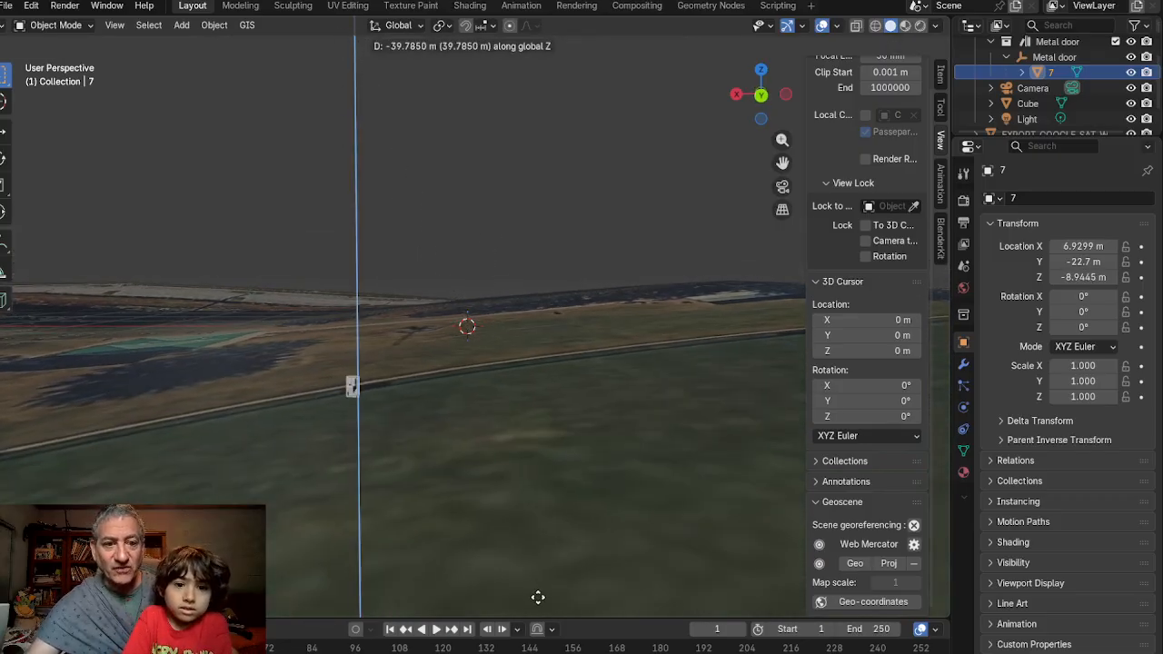
left_click(553, 536)
Raise the metal door about 3.22 m along global Z, to a height of about -3.02 m
middle_click_drag(553, 537, 536, 507)
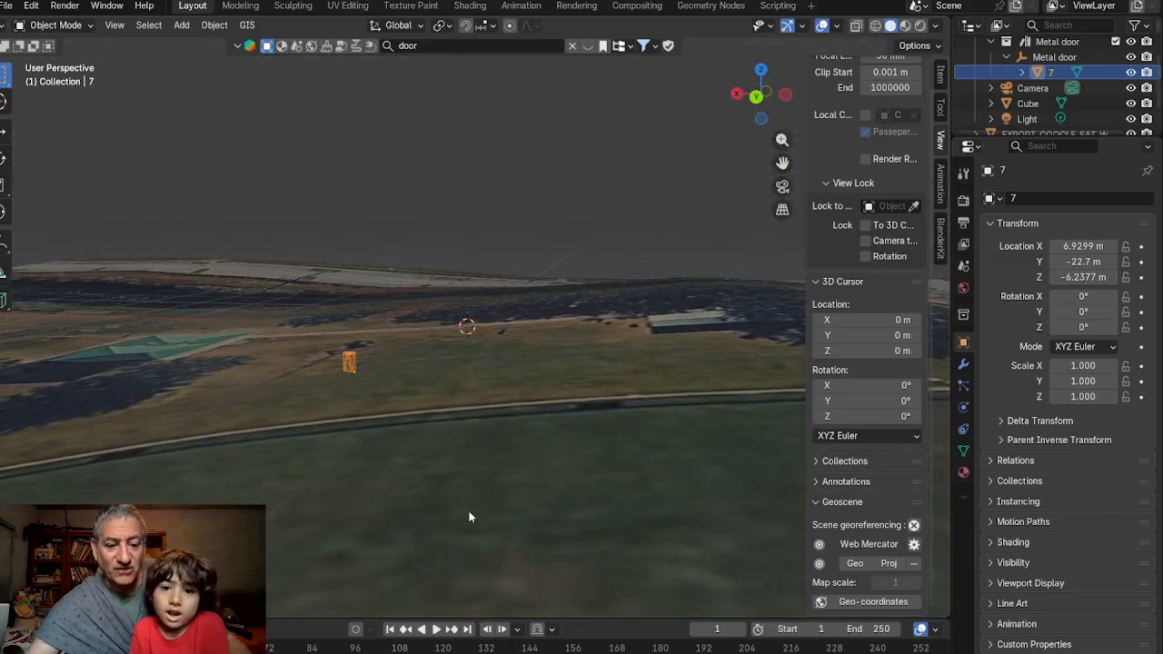
key("g")
key("z")
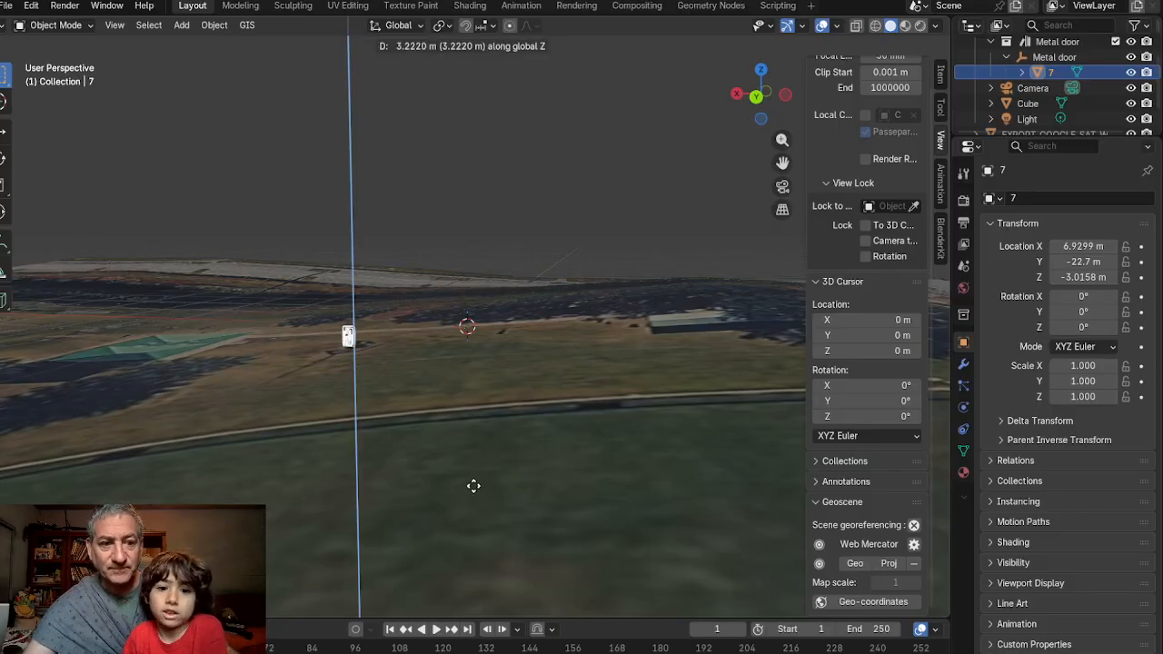
left_click(473, 485)
Duplicate the metal door twice, placing the copies beside it at about X 3.34 m and X 4.71 m
middle_click_drag(472, 484, 511, 542)
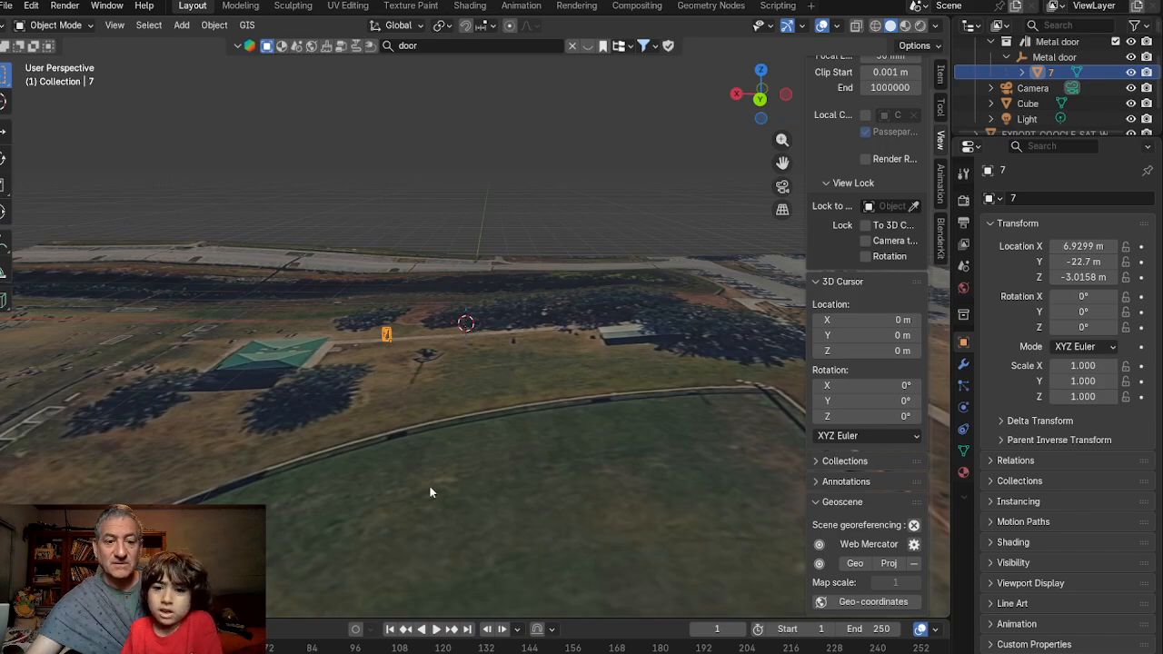
scroll(474, 439, "up", 3)
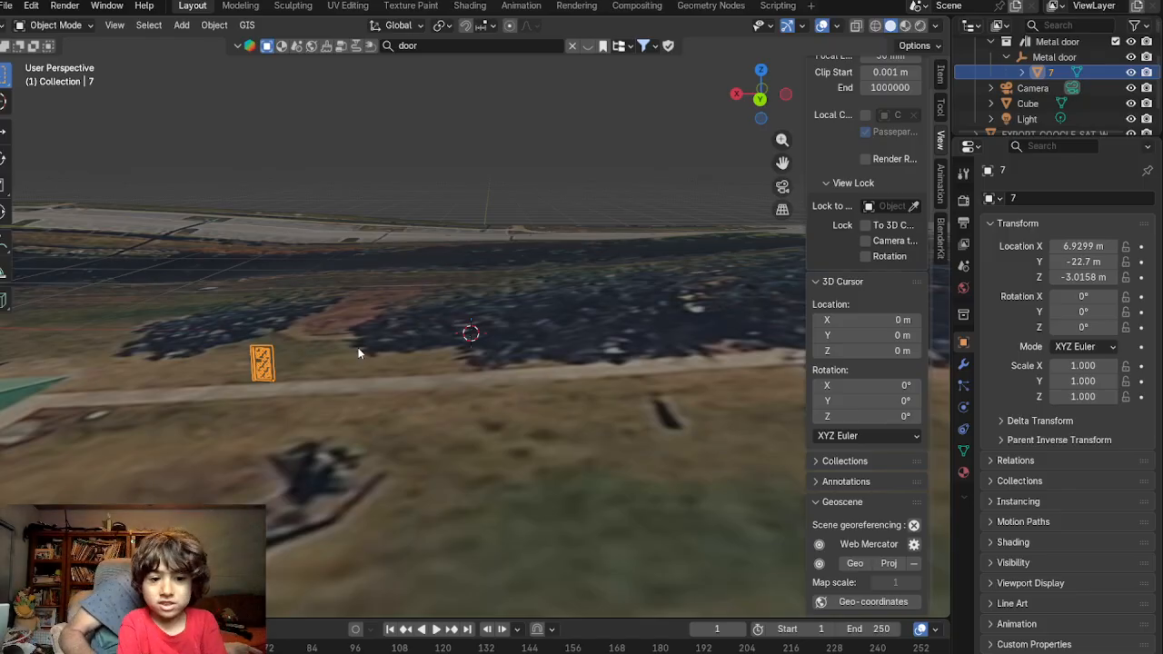
key("shift+d")
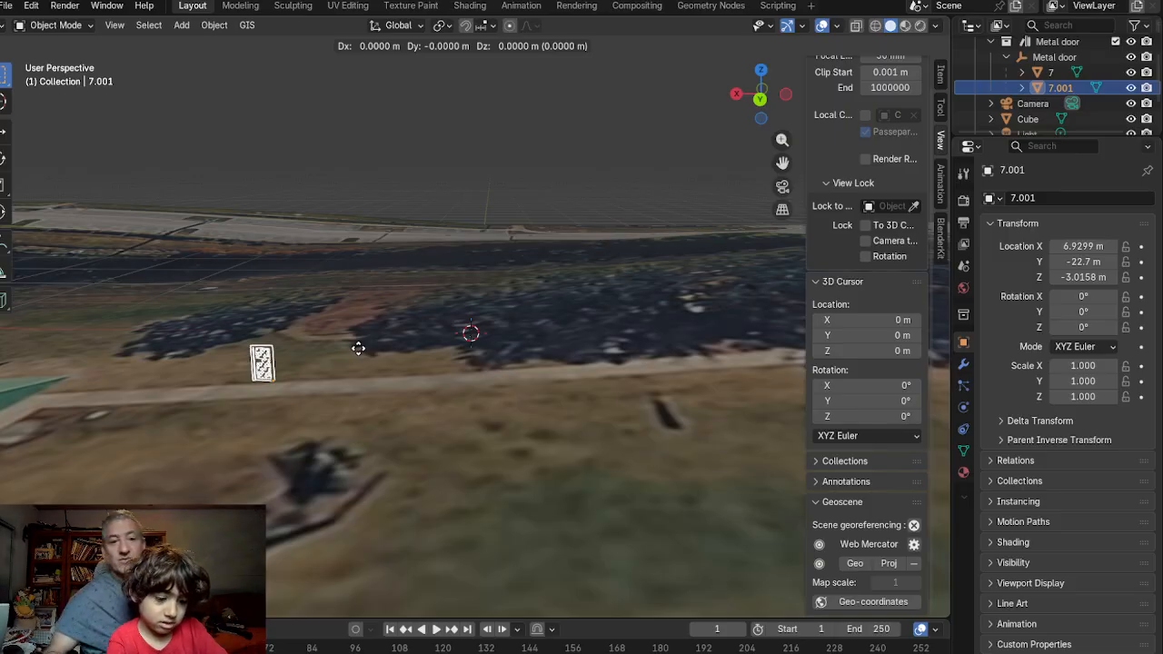
left_click(412, 340)
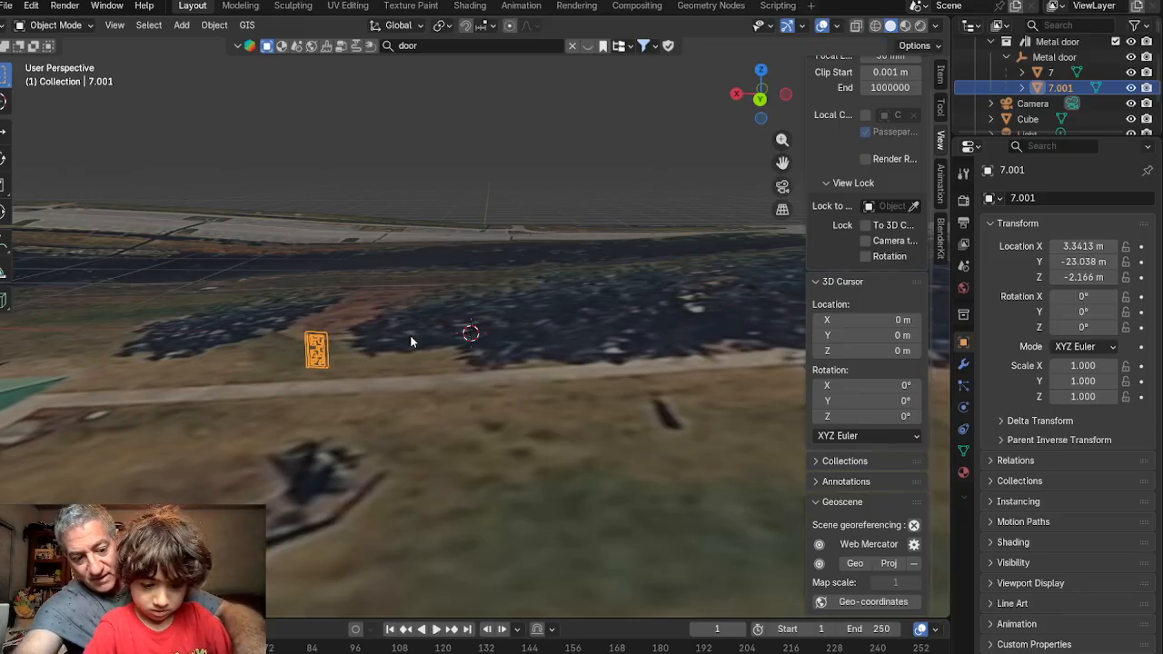
key("shift+d")
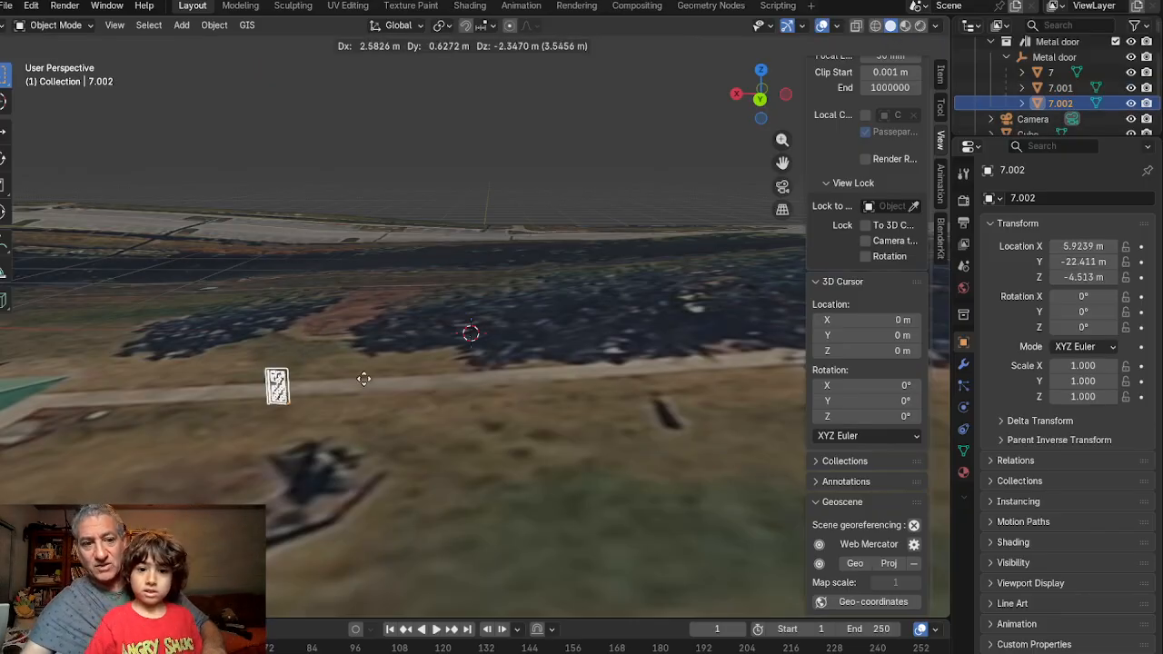
left_click(388, 339)
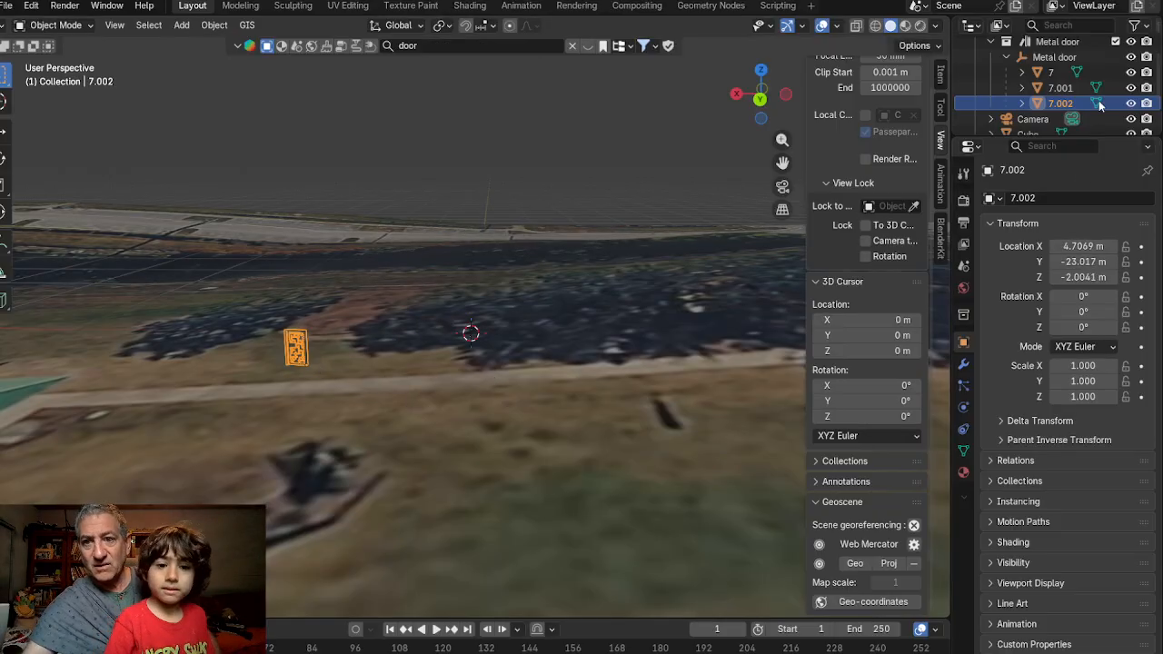
Move the first door copy to the far side of the original, at about X 7.43 m, Y -22.83 m, Z -2.33 m
left_click(1059, 88)
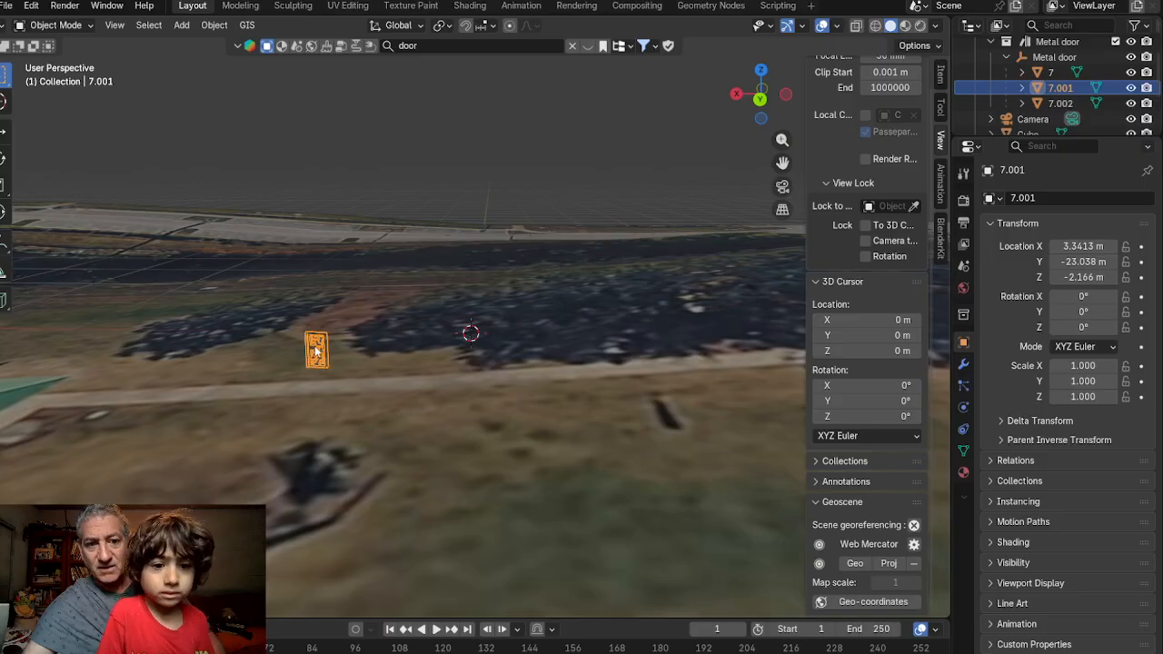
key("g")
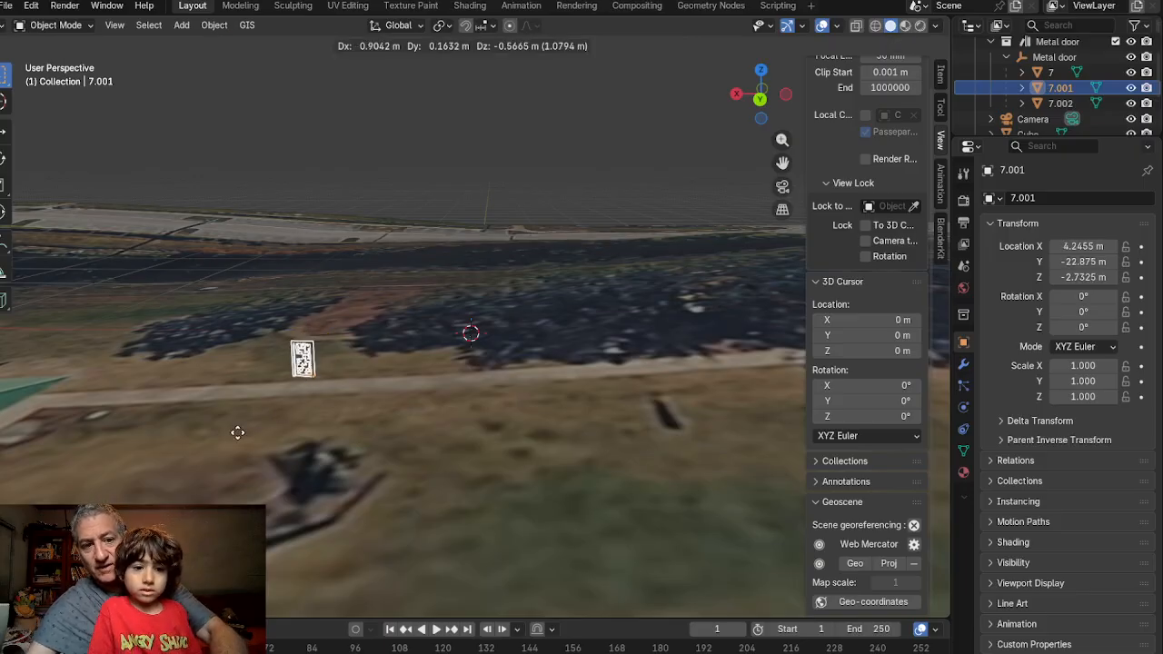
left_click(210, 420)
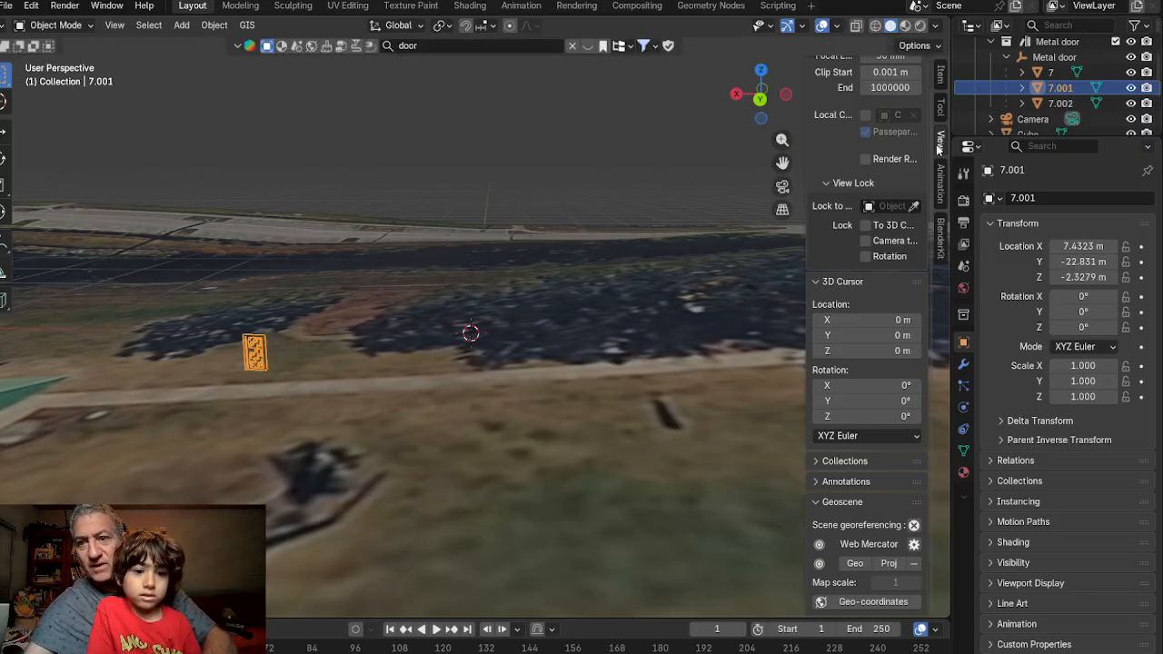
Select the second door copy and the original door in turn to compare their positions on the terrain
left_click(1038, 104)
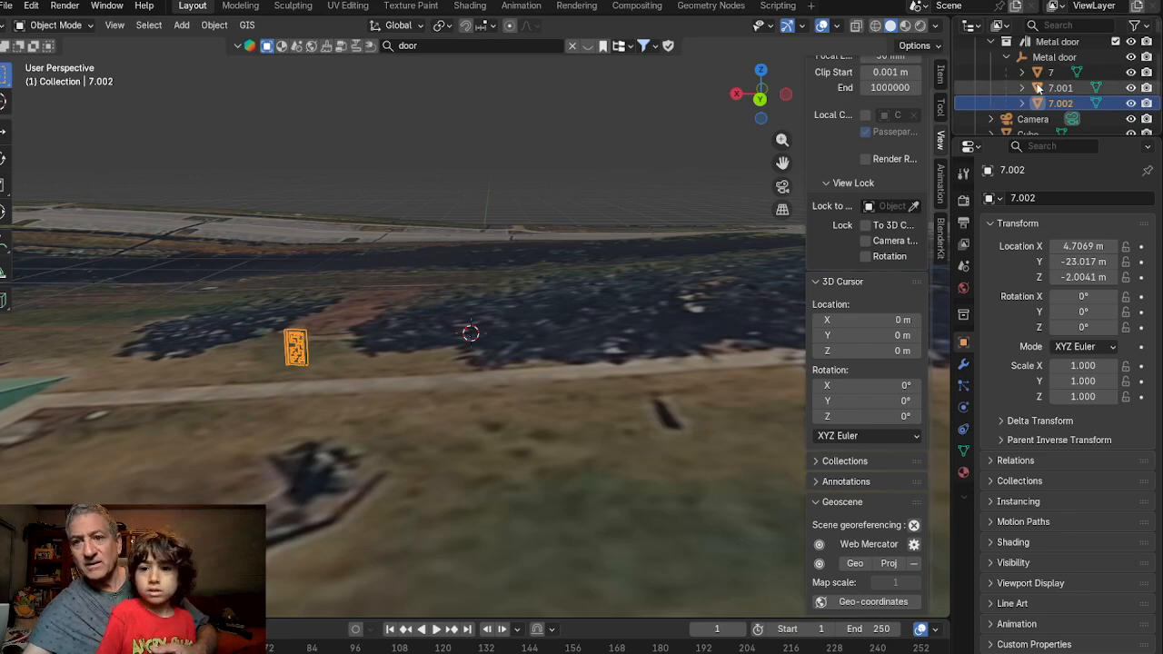
left_click(1039, 74)
scroll(429, 476, "up", 2)
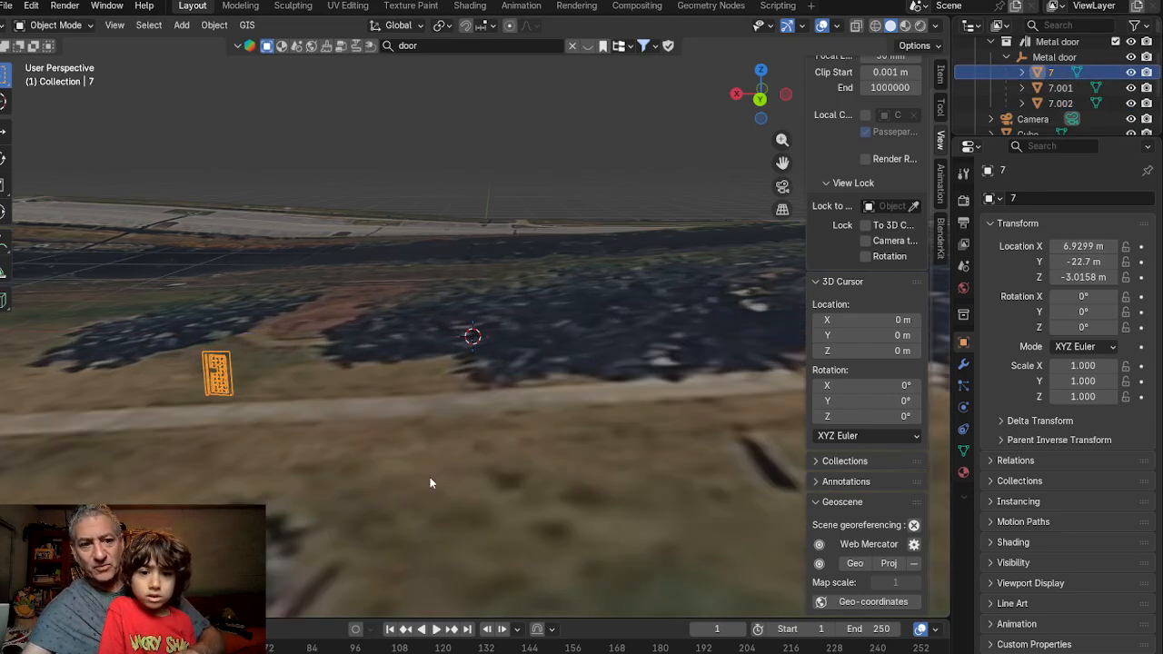
middle_click_drag(430, 477, 443, 445)
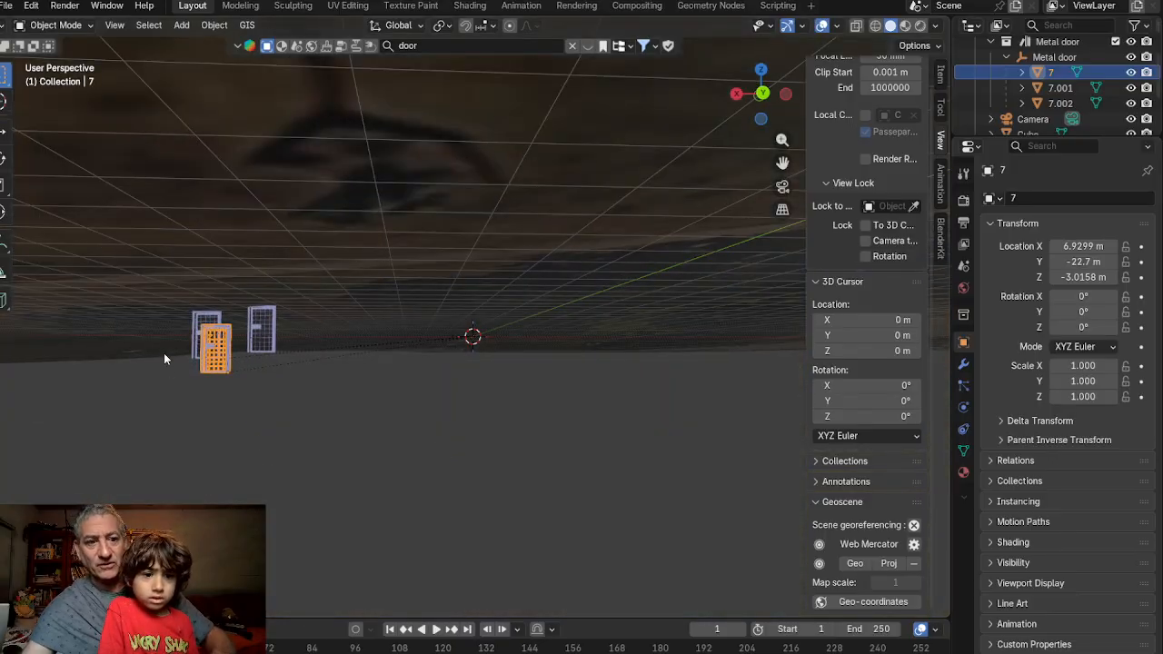
middle_click_drag(348, 401, 377, 415)
left_click_drag(353, 390, 197, 332)
scroll(323, 459, "up", 5)
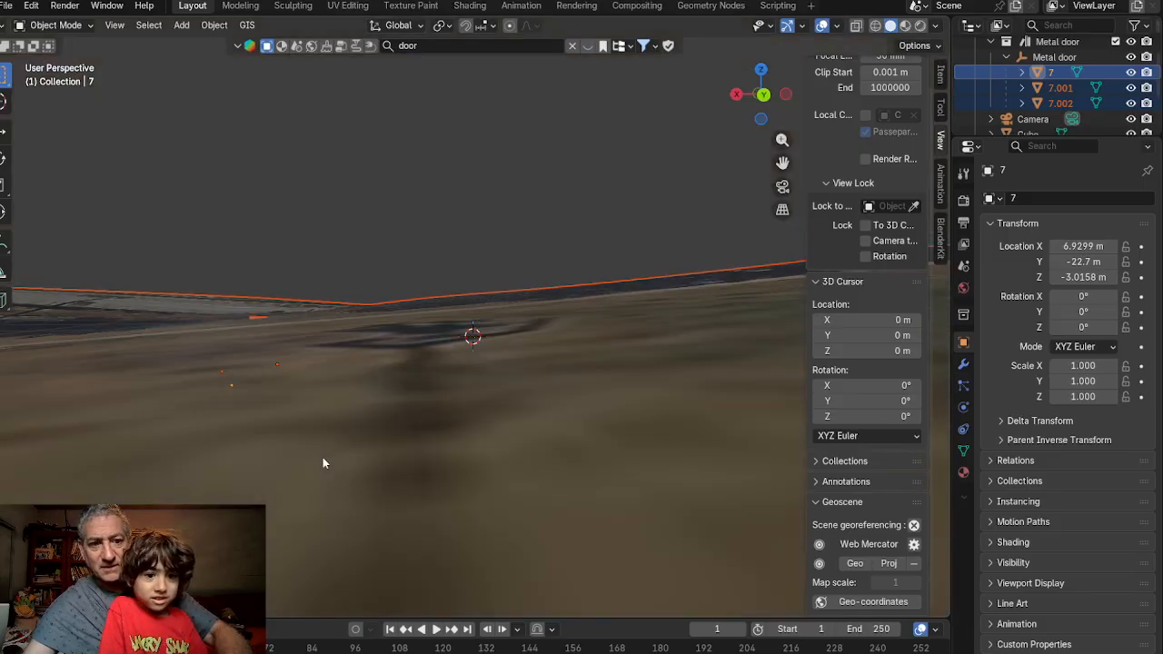
Select all three metal doors together and raise them about 7.47 m along global Z, above the terrain
left_click(1059, 102)
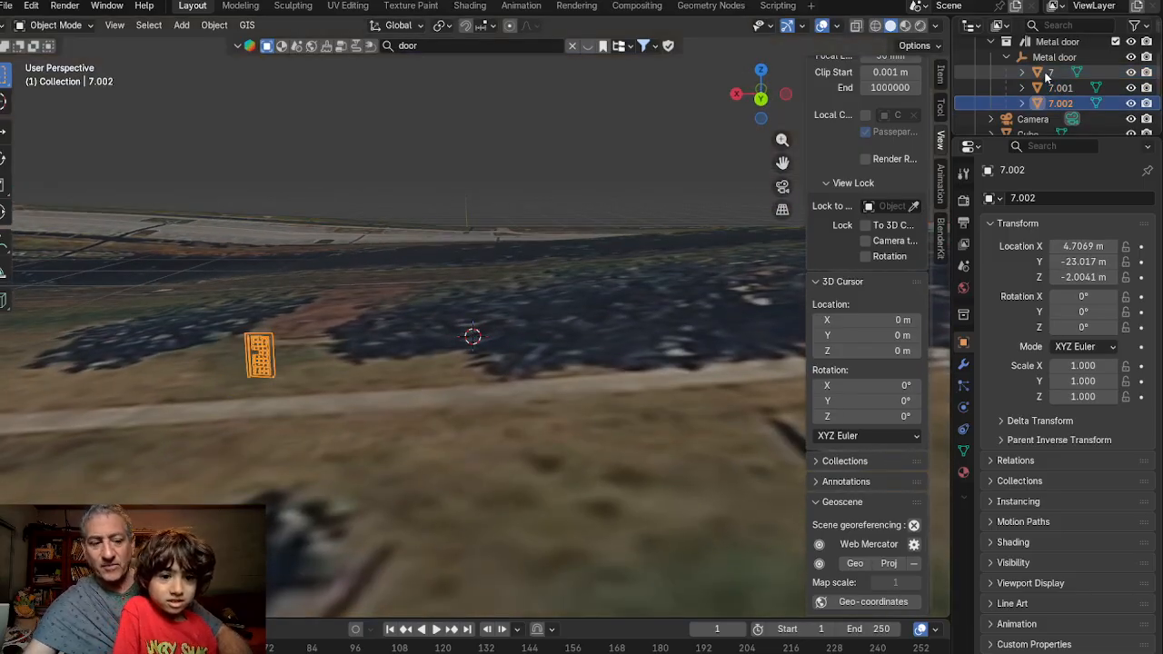
left_click(1046, 74, "shift")
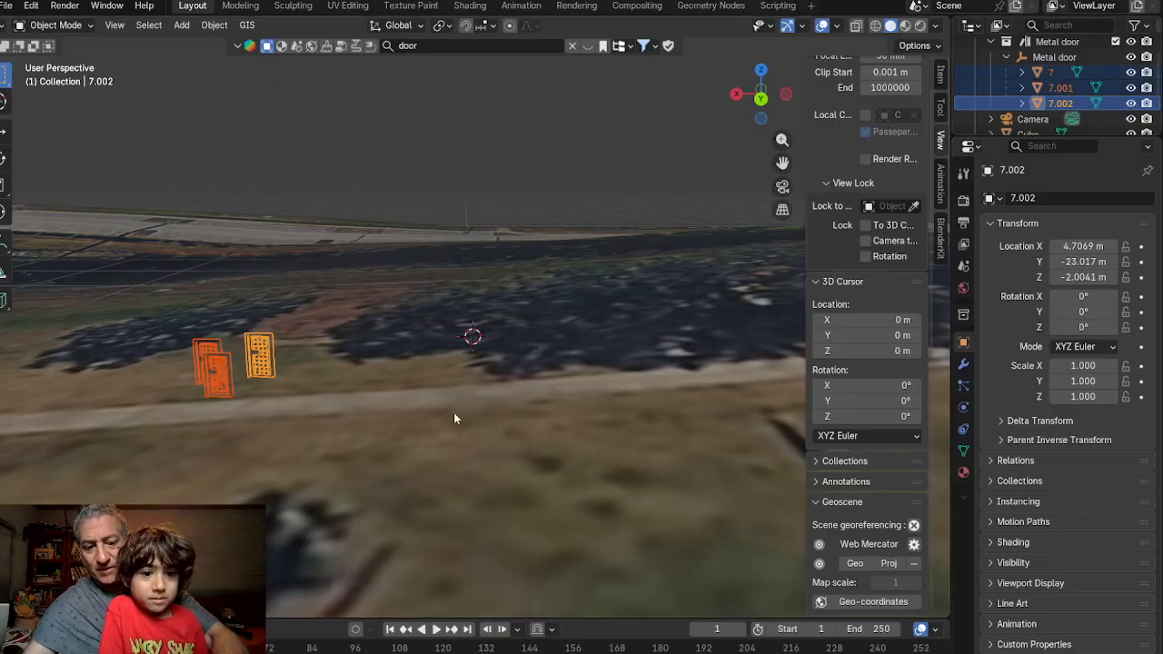
key("g")
key("z")
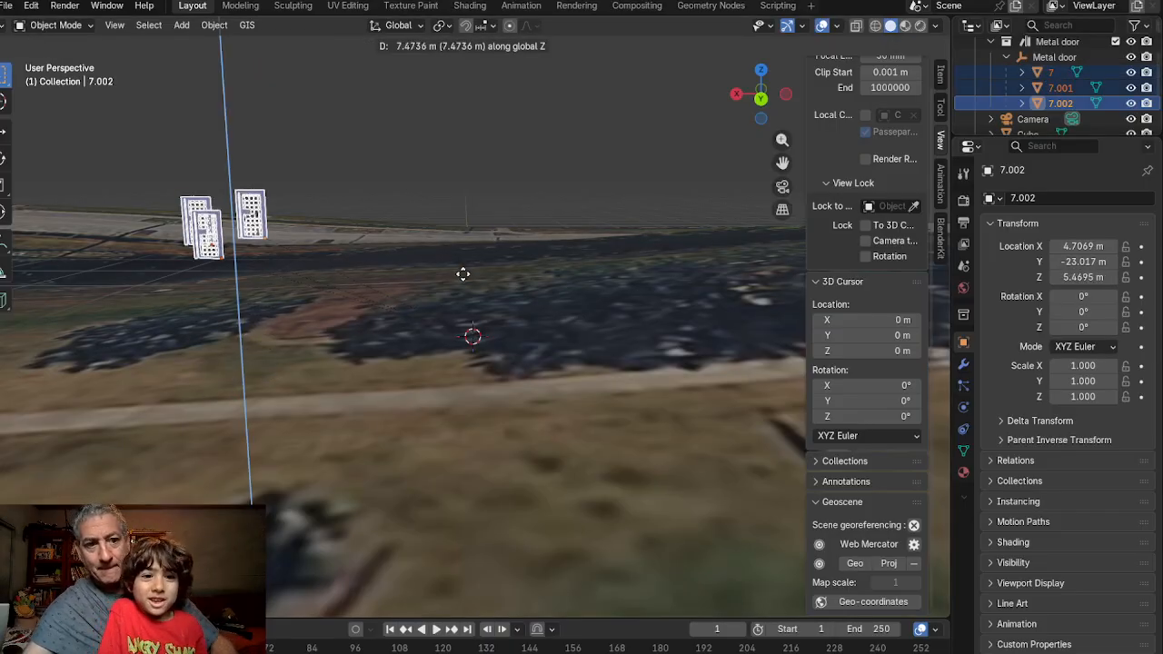
left_click(463, 272)
middle_click_drag(220, 404, 268, 398)
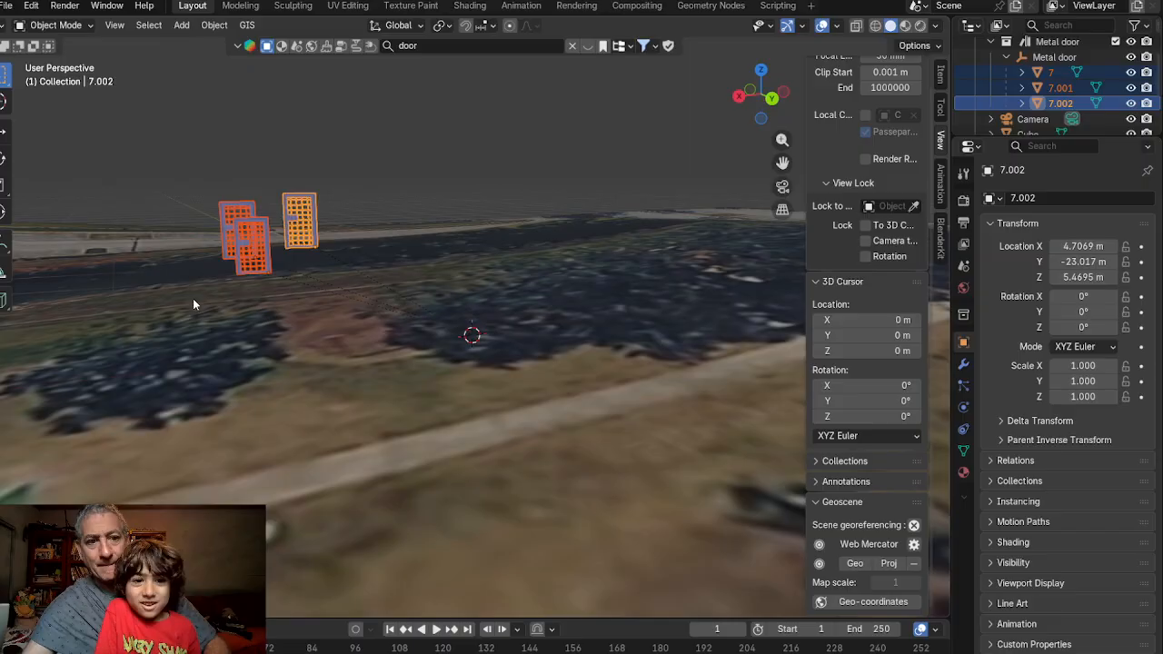
Duplicate door 7.002 to about X 1.80 m, Y -21.57 m, and duplicate that copy to about X -278.19 m, Y 102.23 m, Z 69.77 m
left_click(304, 233)
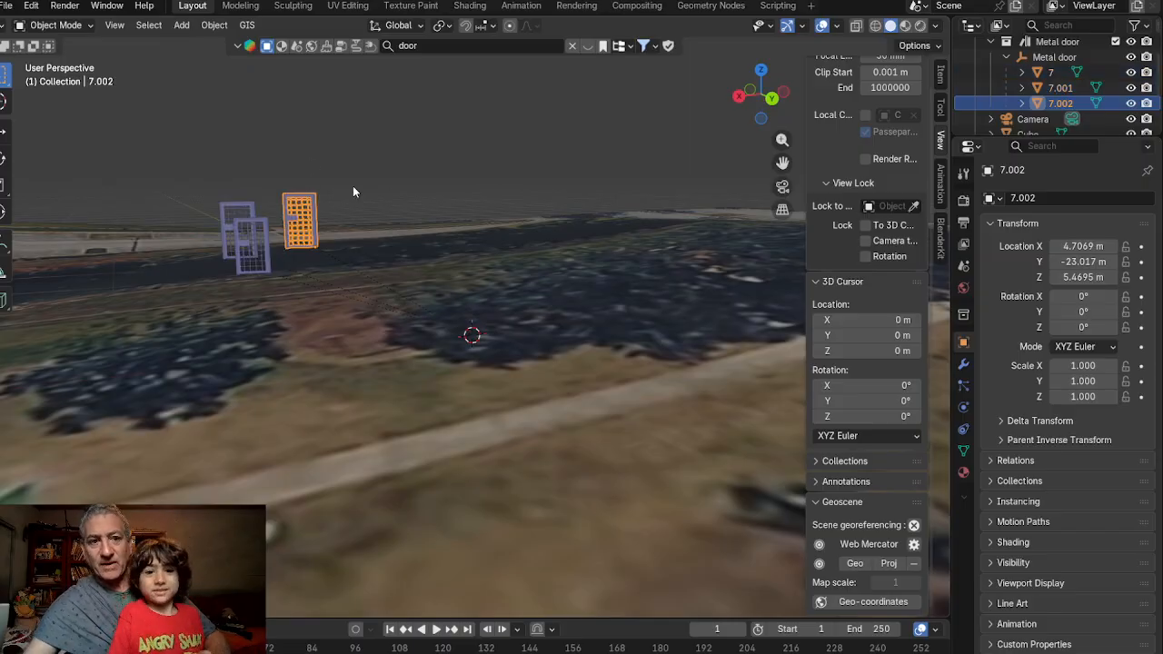
key("shift+d")
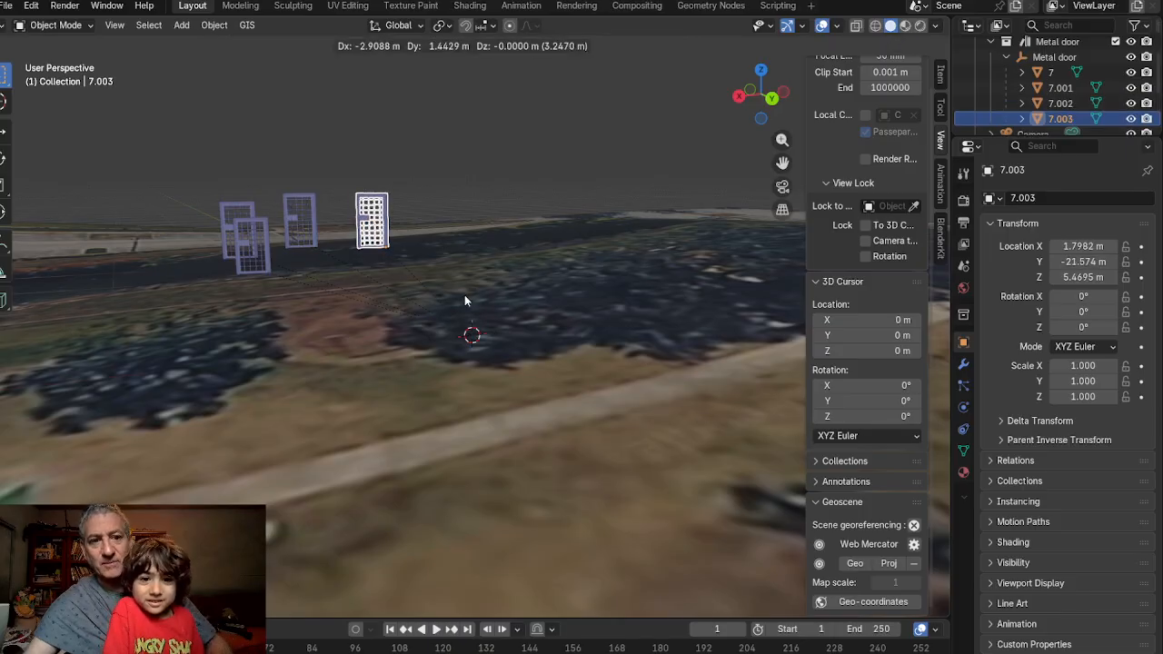
left_click(464, 294)
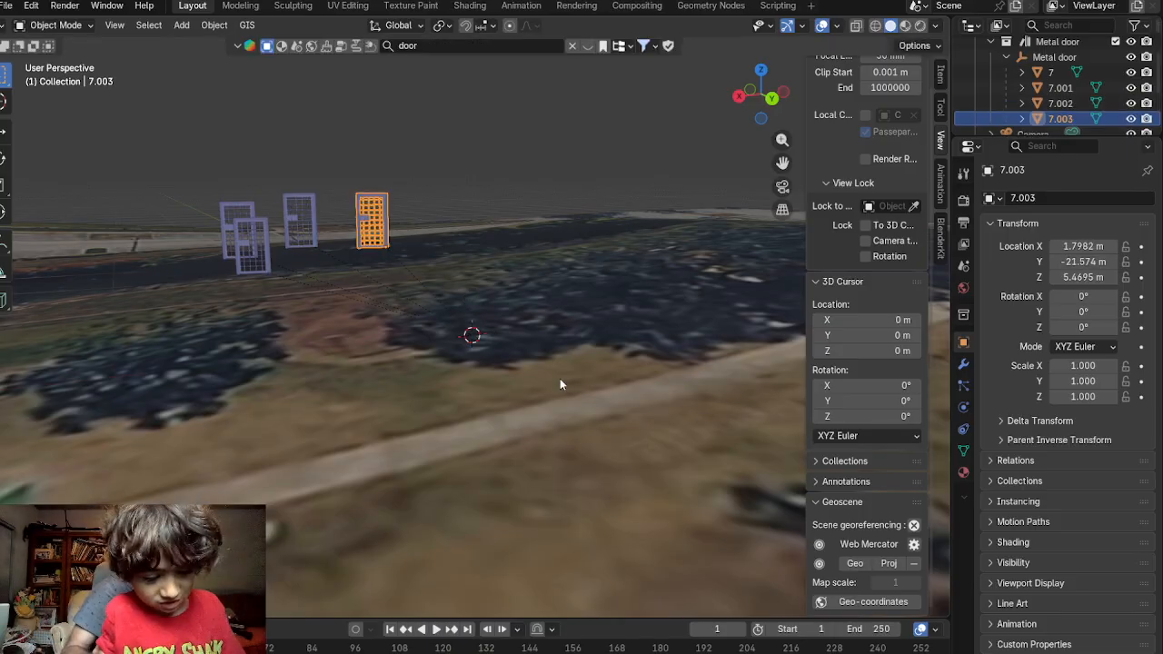
key("shift+d")
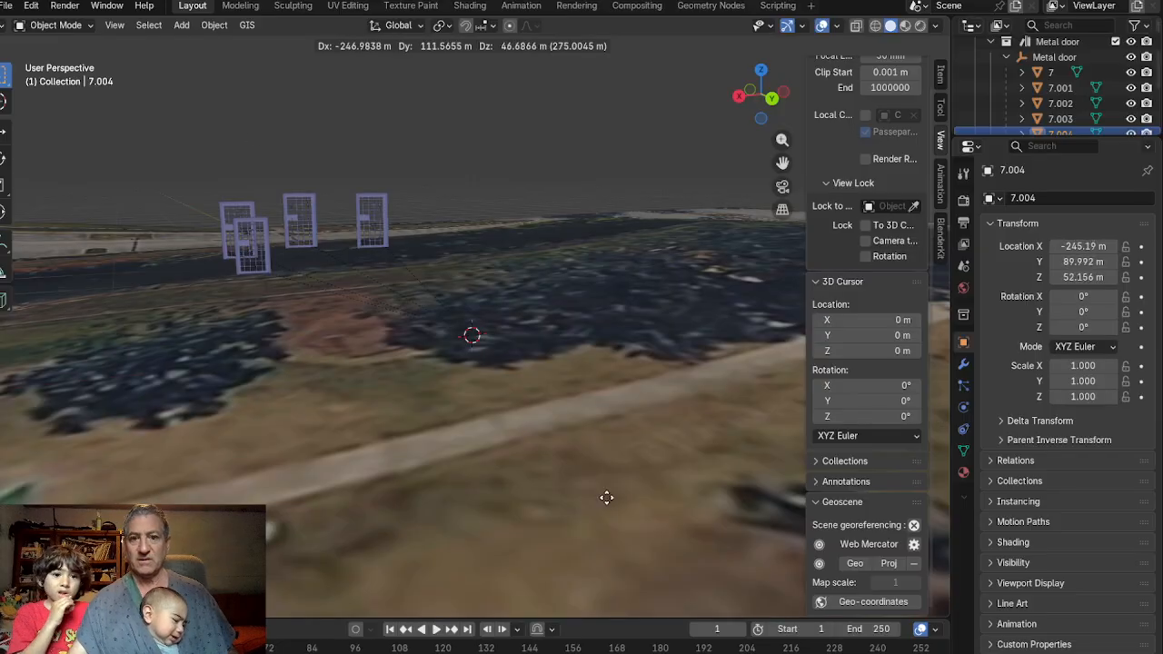
left_click(410, 153)
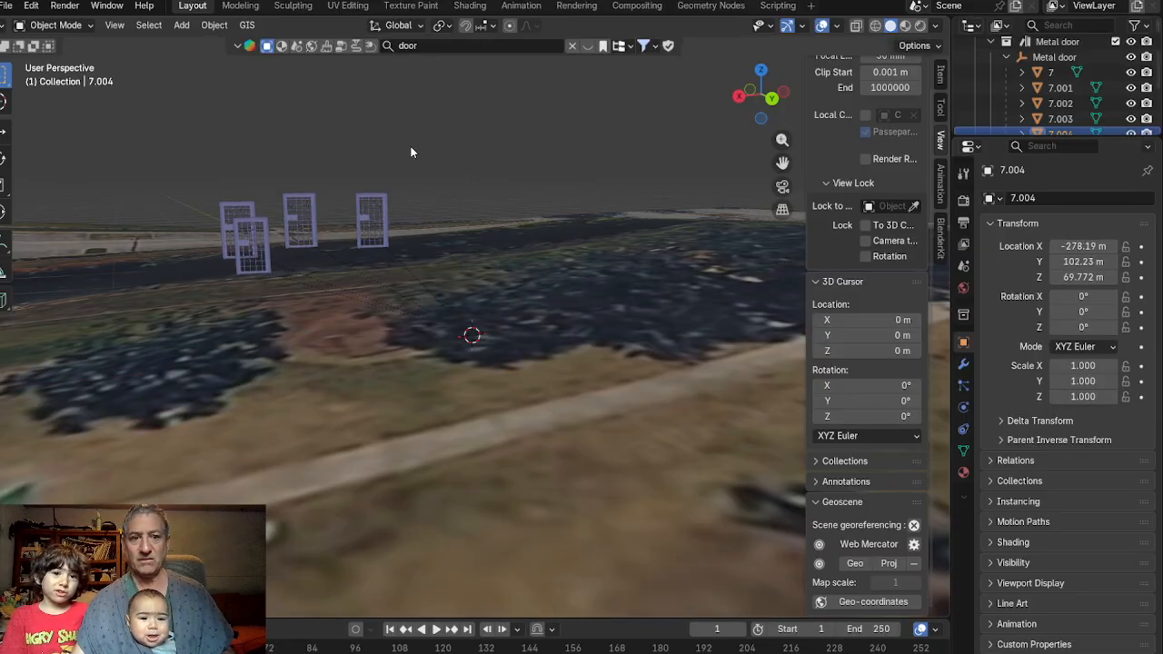
Rename the original metal door object 7 as "Door 1"
left_click(1057, 72)
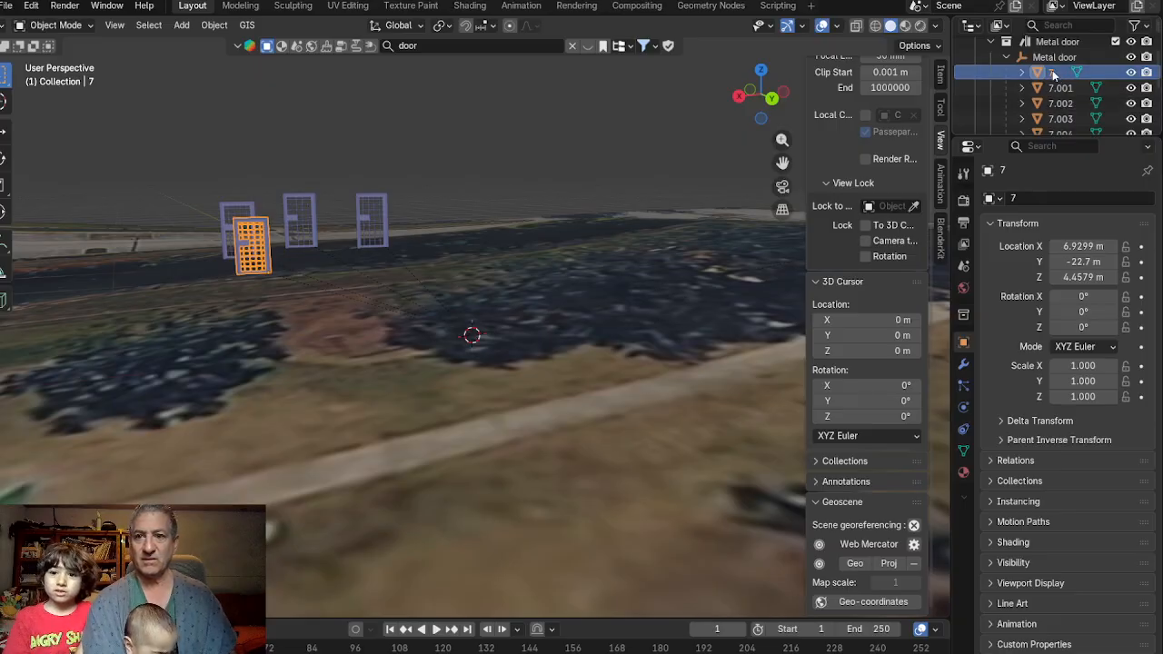
double_click(1053, 73)
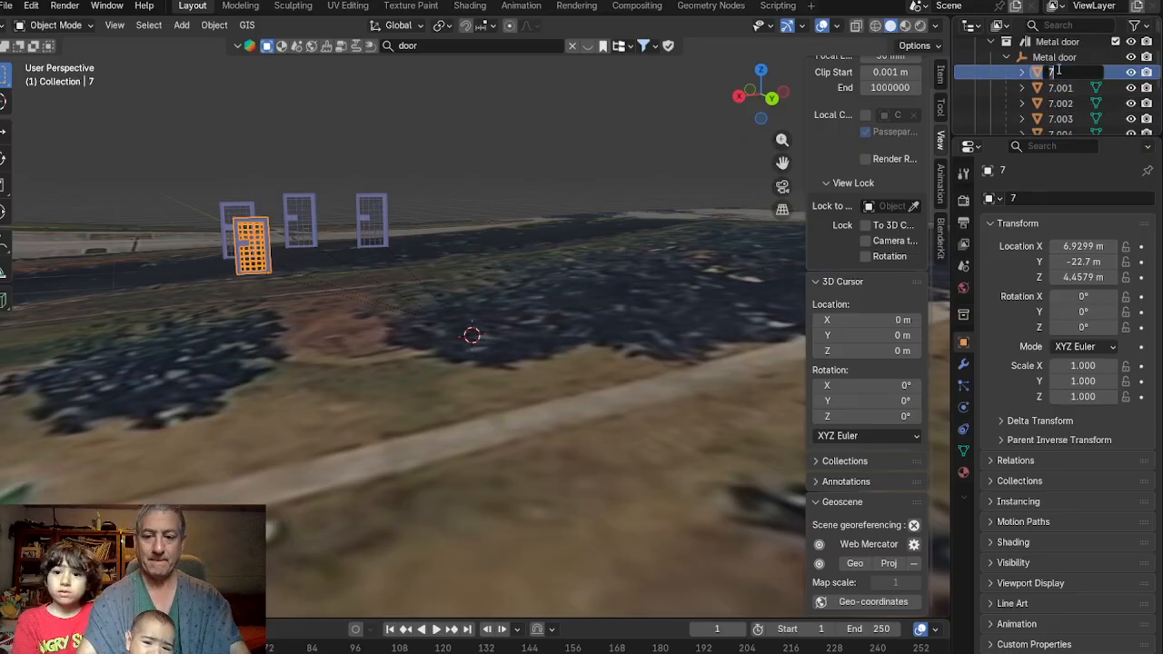
key("BackSpace")
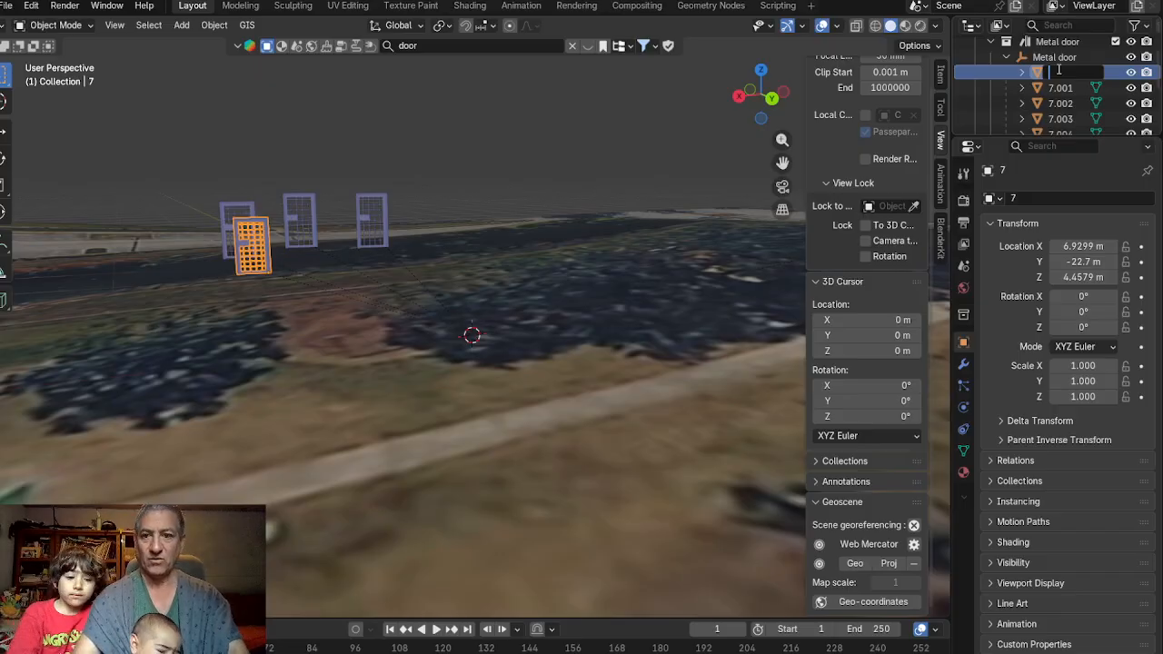
type("d")
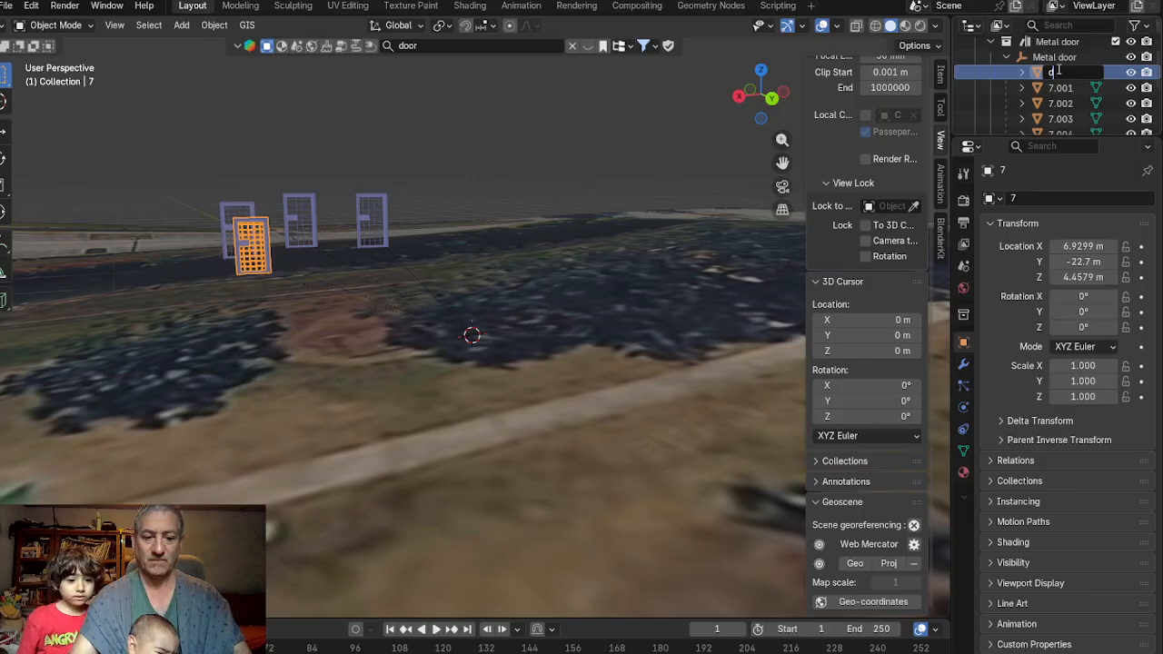
key("BackSpace")
type("Door")
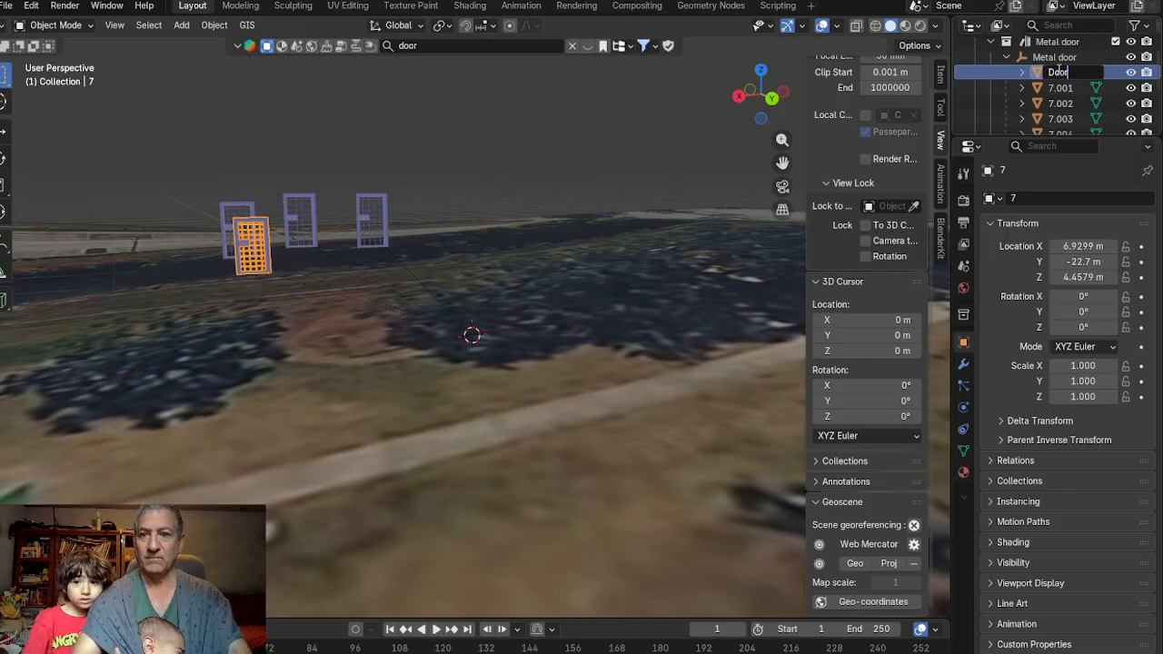
type(" 1")
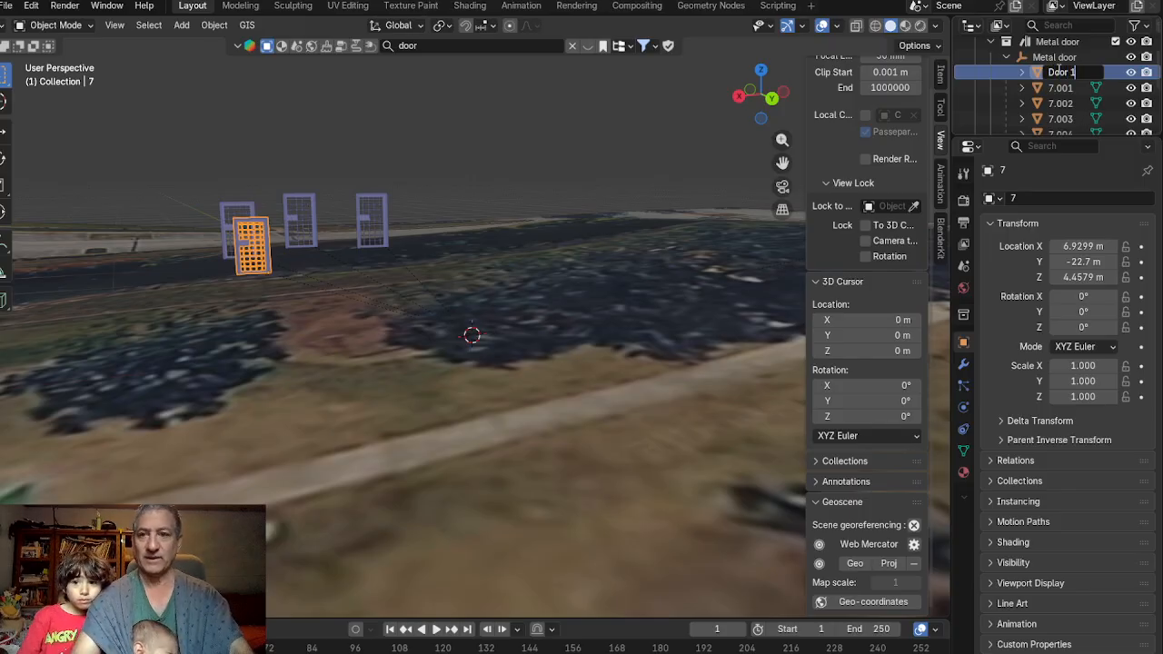
key("Return")
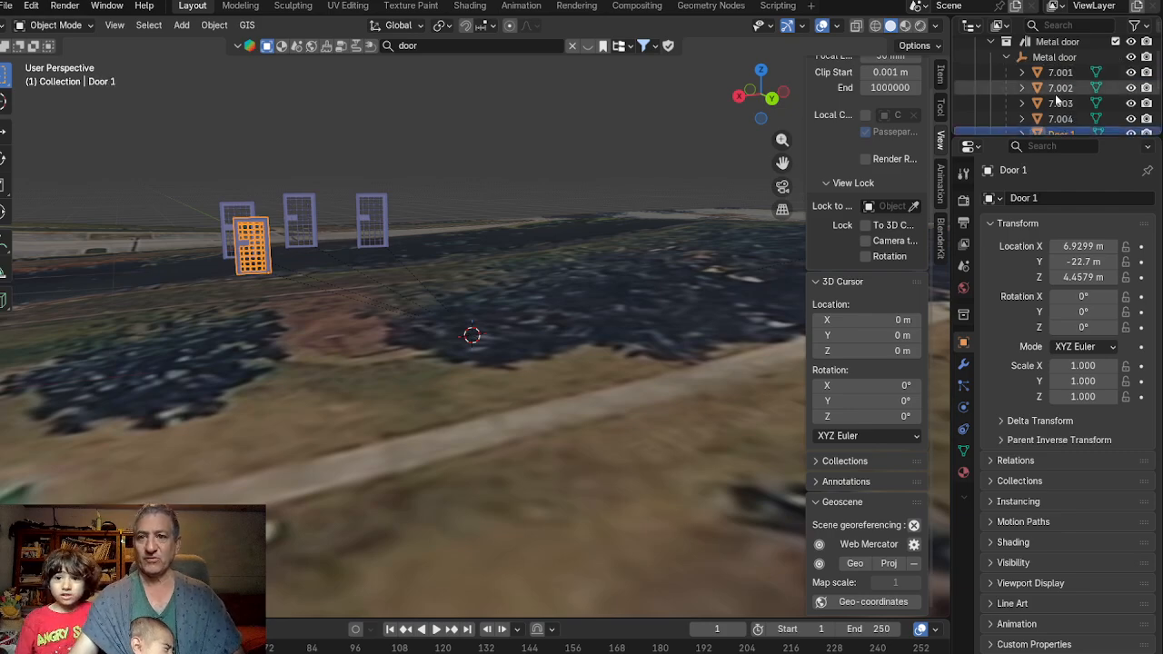
Rename the door copy 7.002 as "Door 2"
left_click(1060, 88)
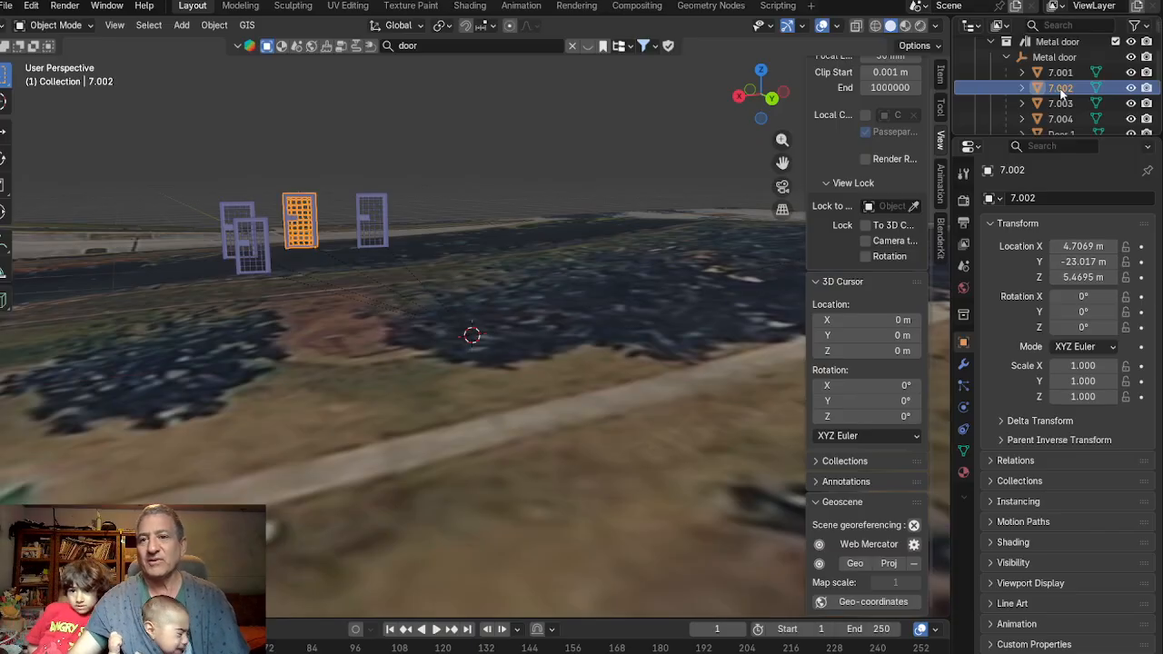
double_click(1072, 87)
key("BackSpace")
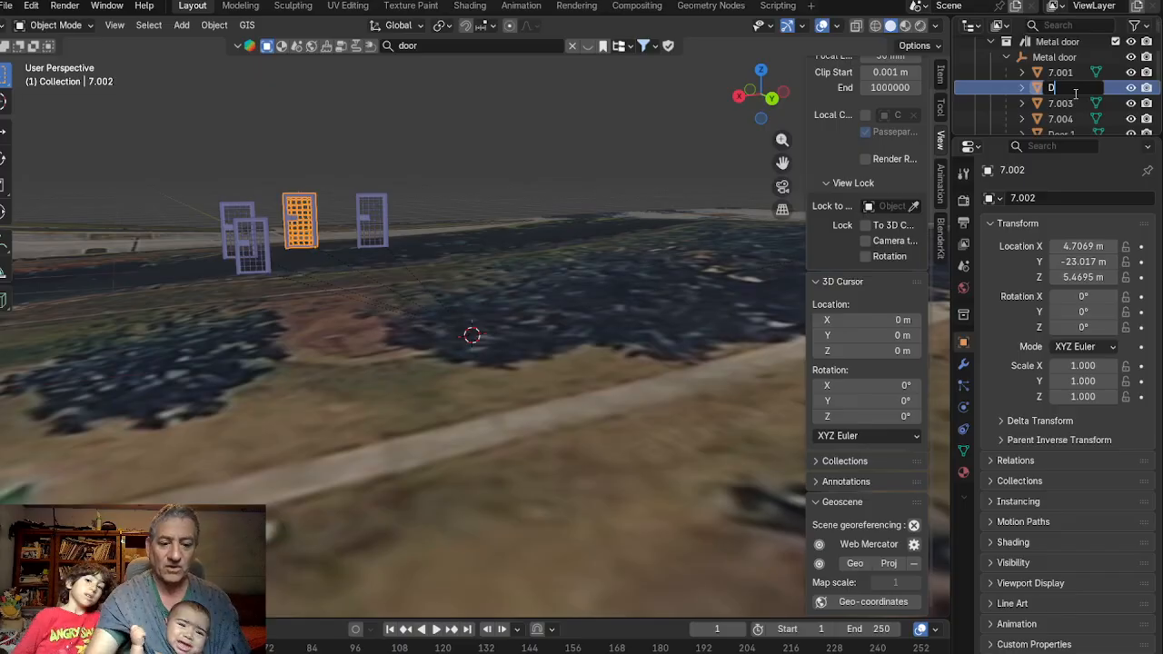
type("oor 2")
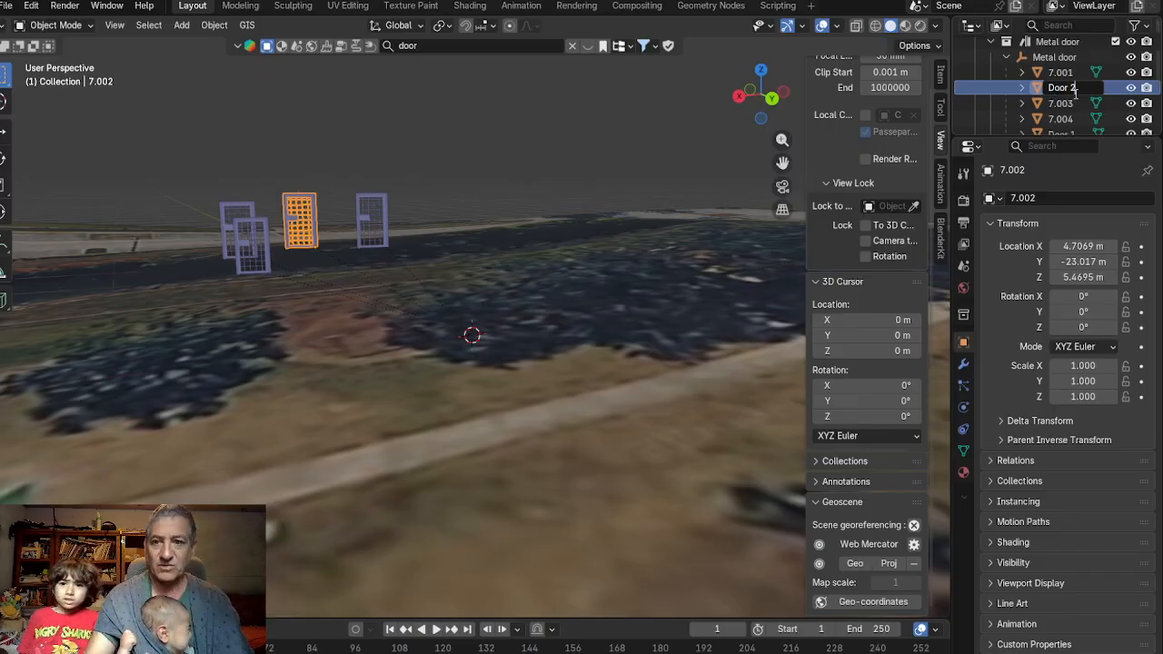
key("Return")
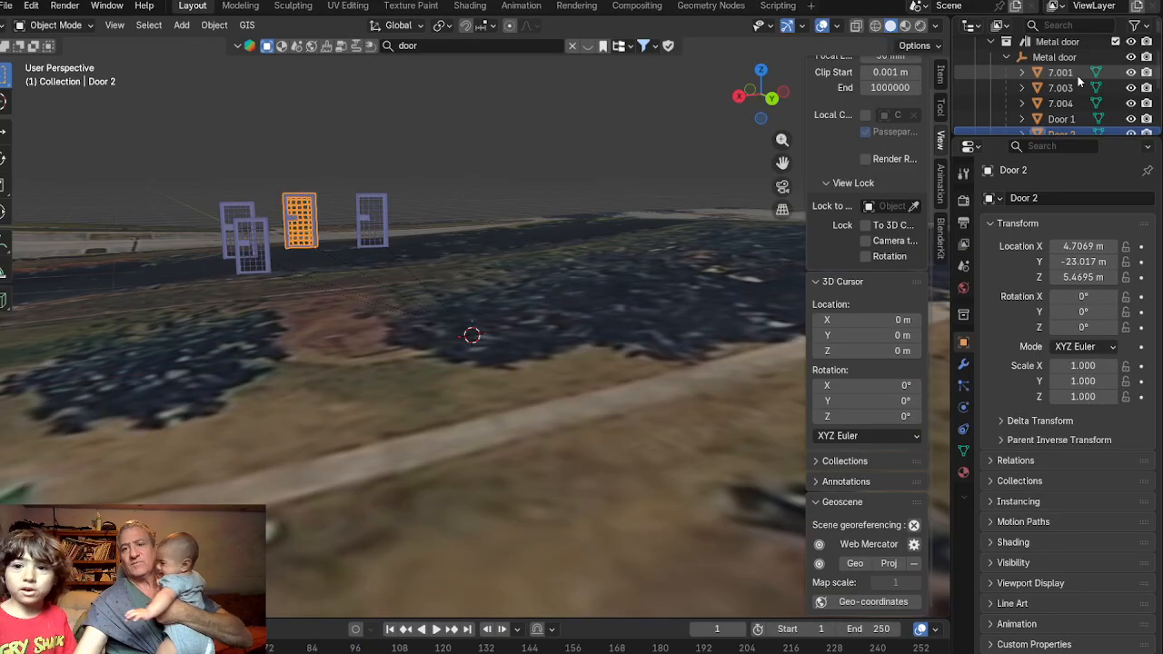
Rename the far-away door copy 7.004 as "Door 3"
scroll(1080, 82, "down", 4)
scroll(1081, 82, "up", 2)
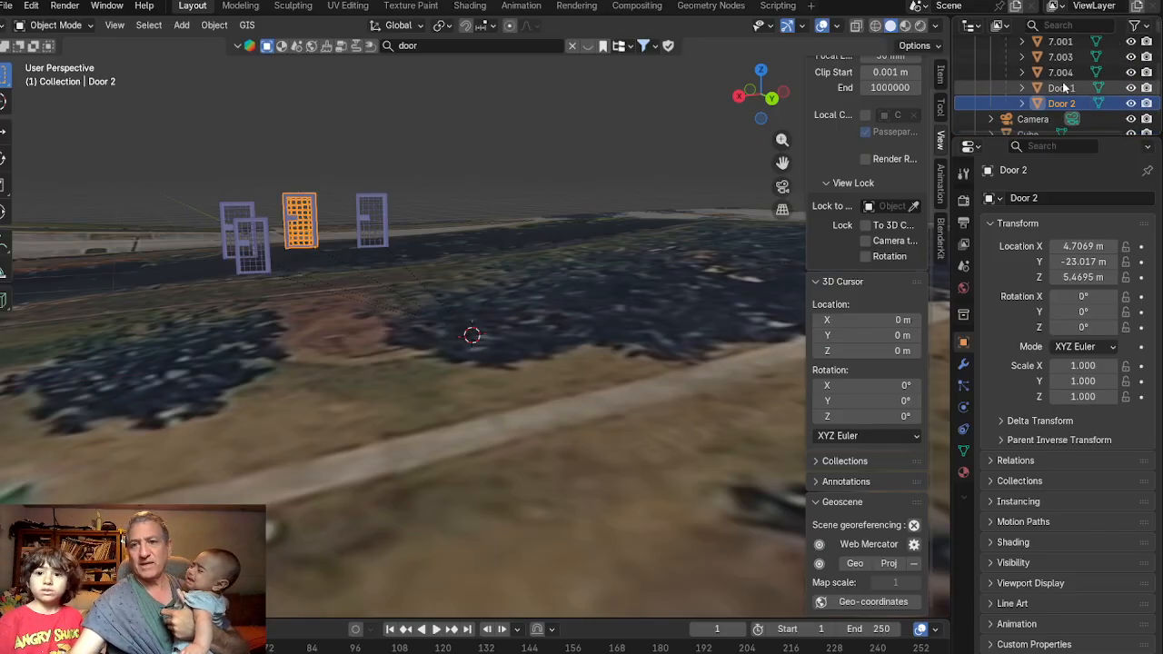
left_click(1061, 73)
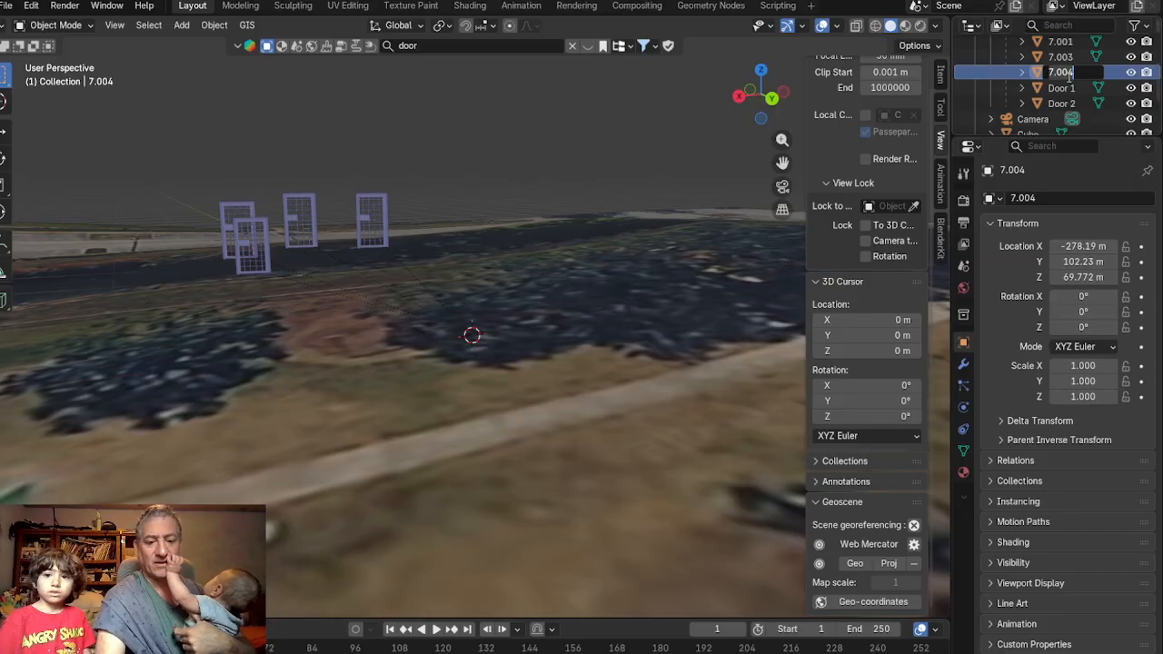
type("Door 3")
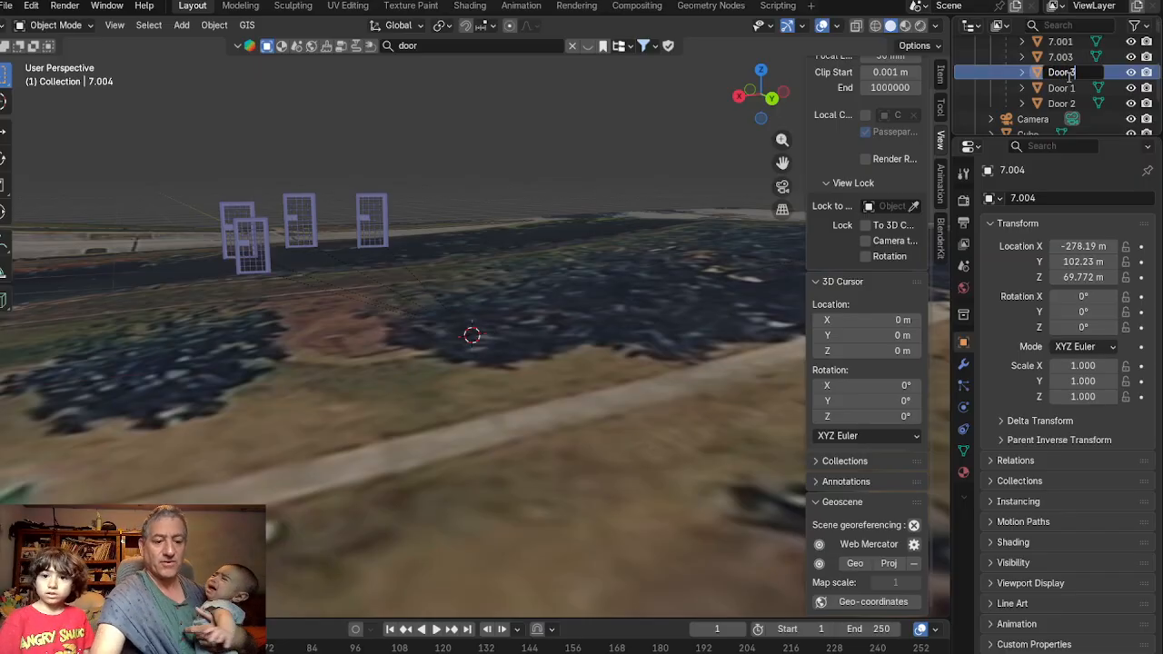
key("Return")
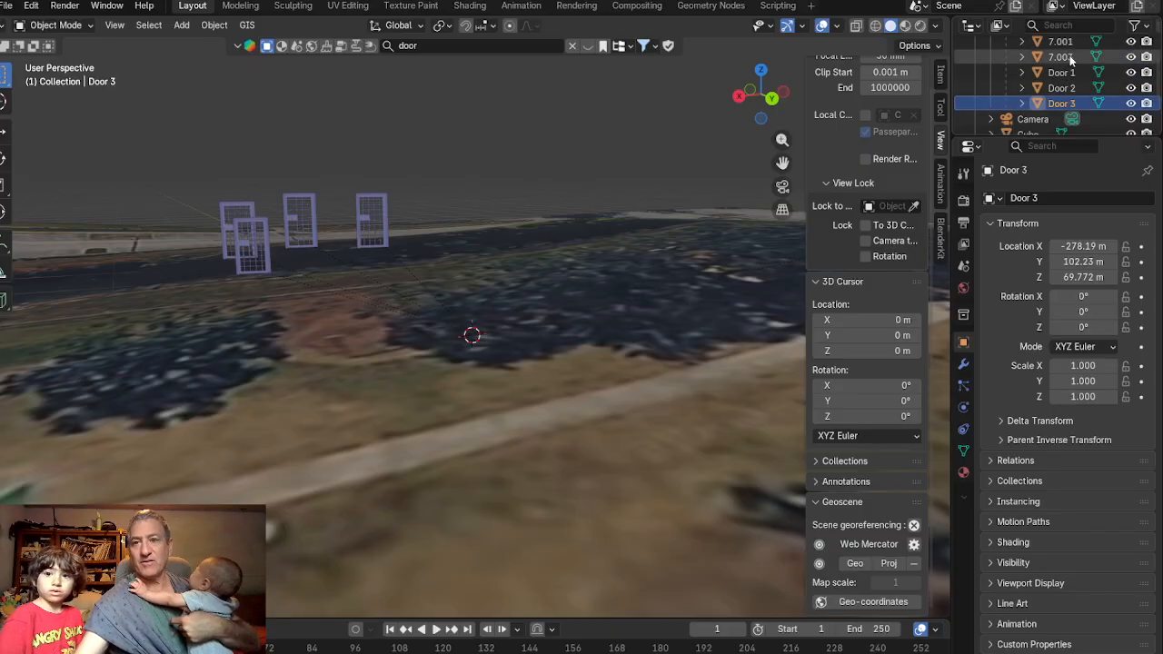
Rename the door copy 7.003 as "door 4"
double_click(1061, 58)
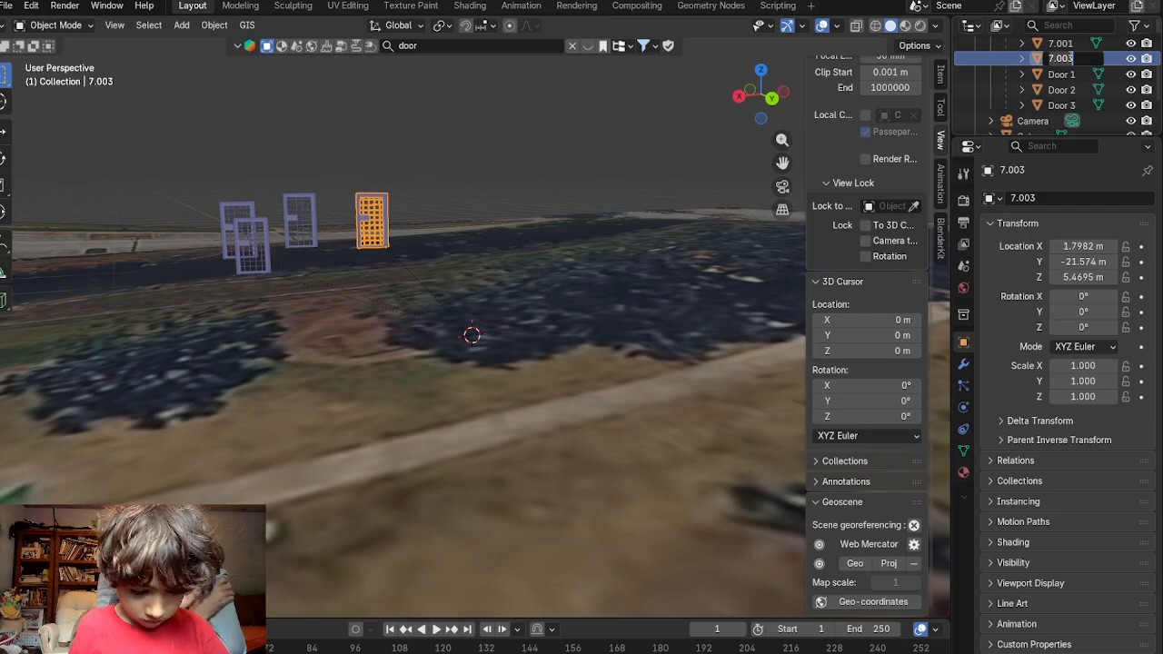
type("D")
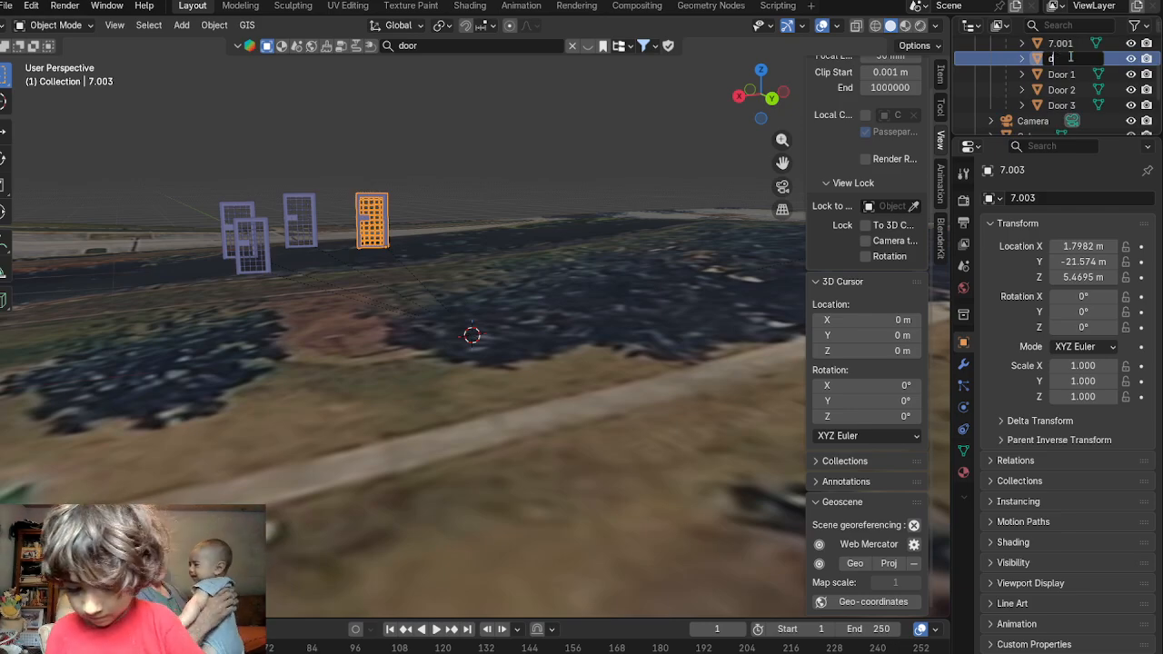
type("oo")
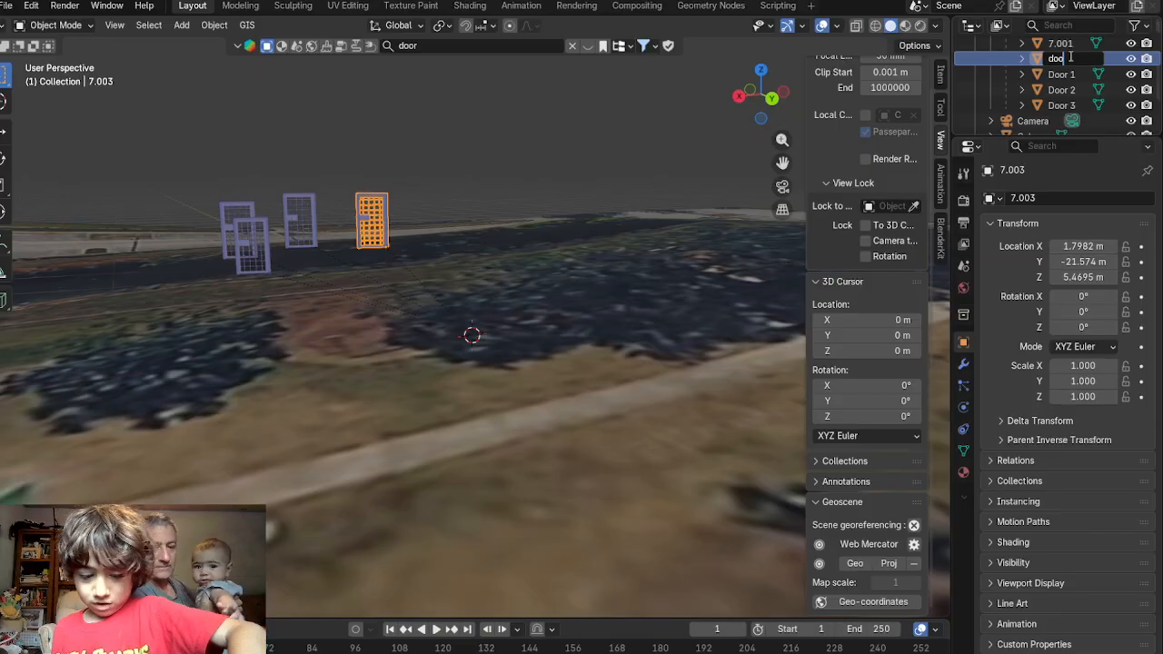
type("r")
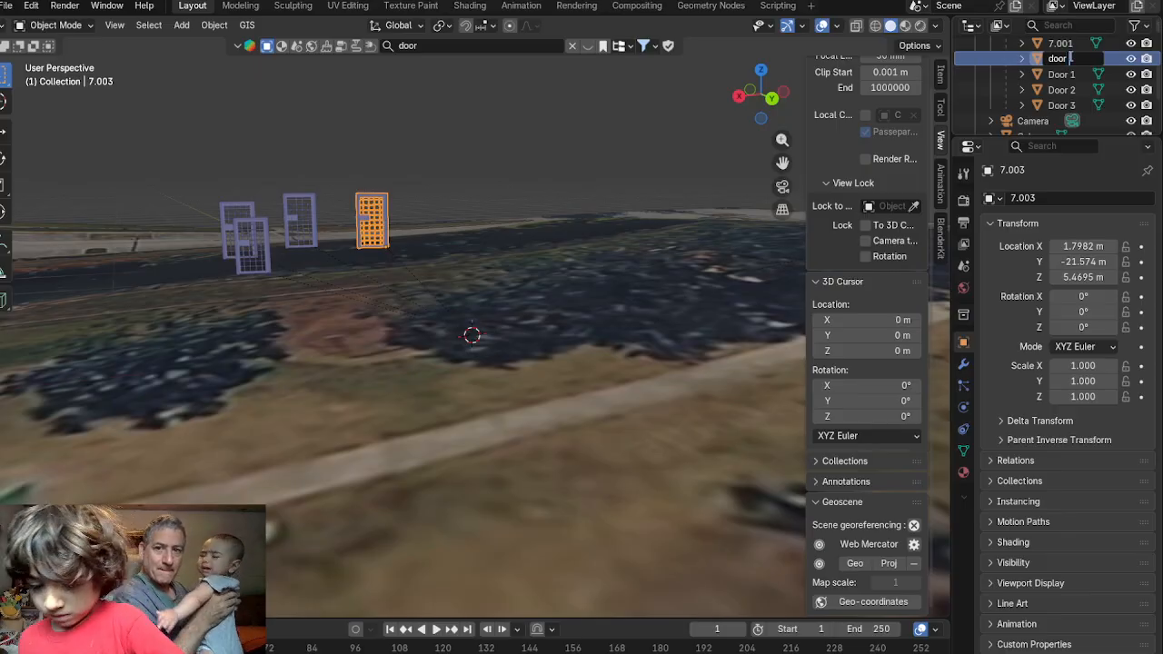
type(" 4")
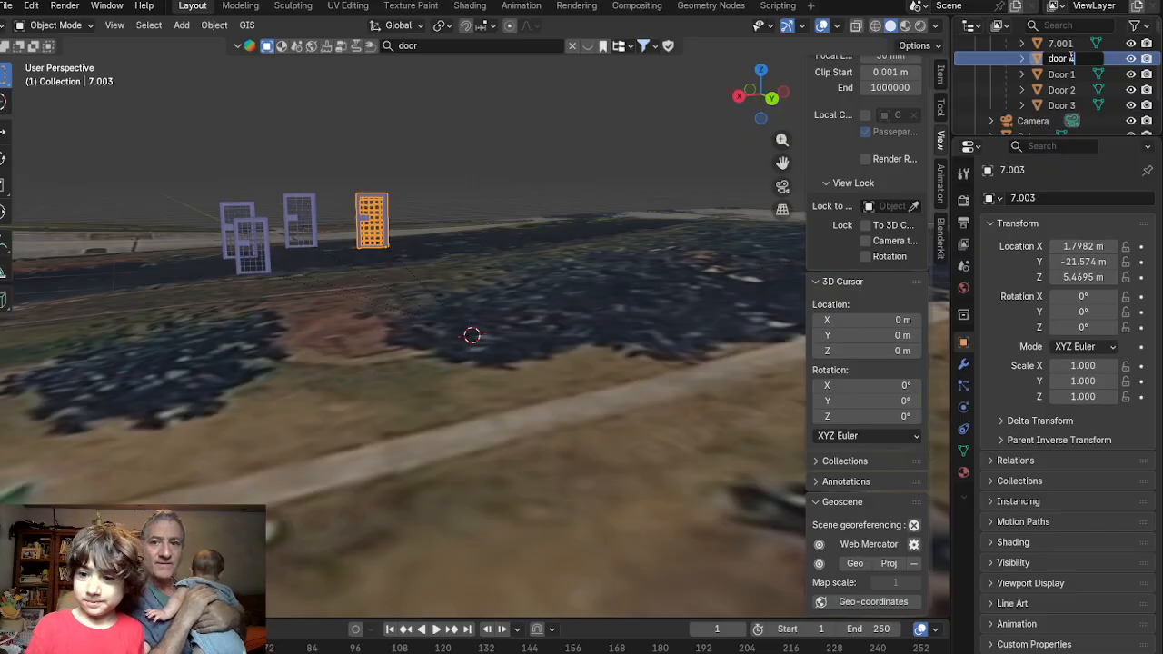
key("Return")
Rename the door copy 7.001 as "door 5"
left_click(1060, 44)
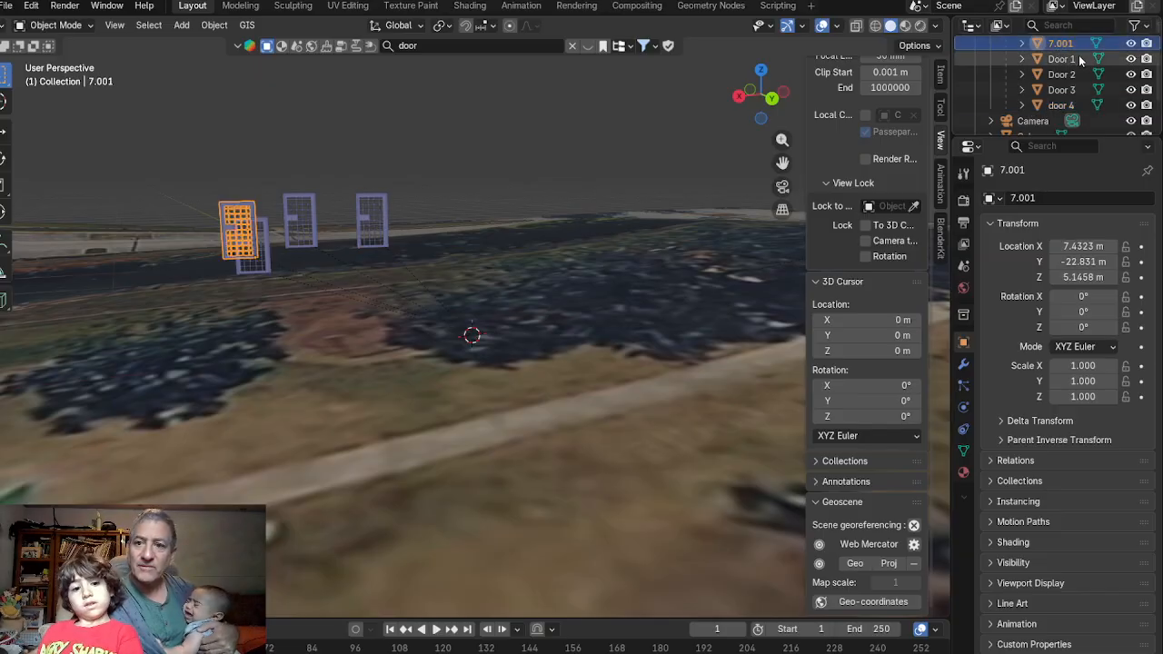
double_click(1063, 45)
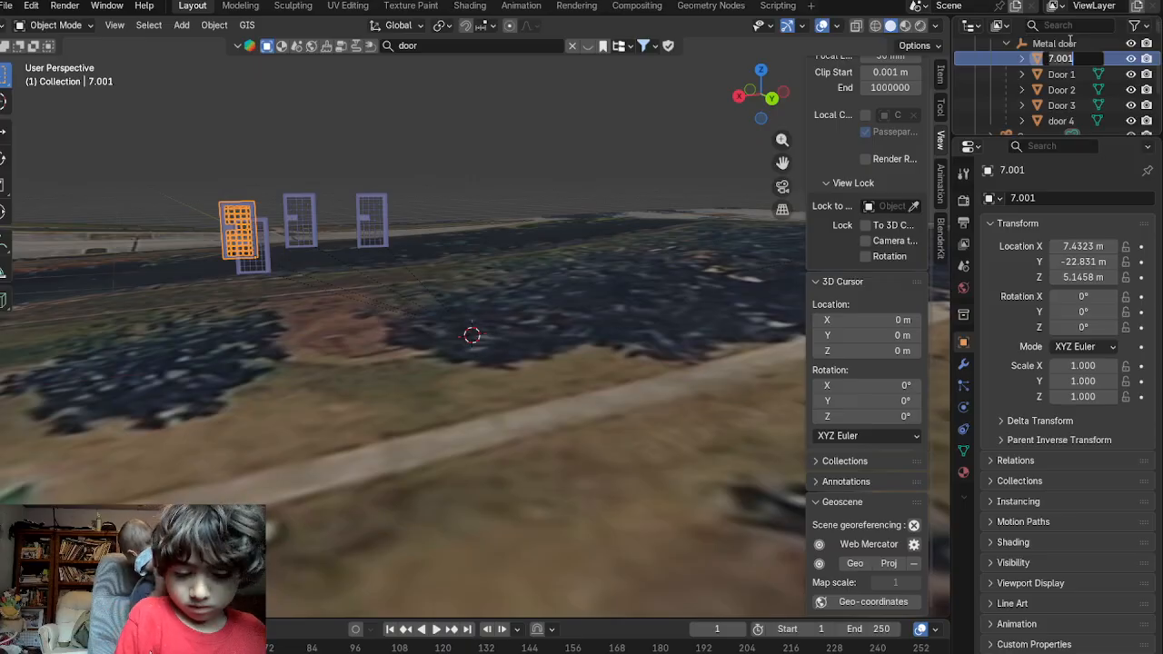
type("d")
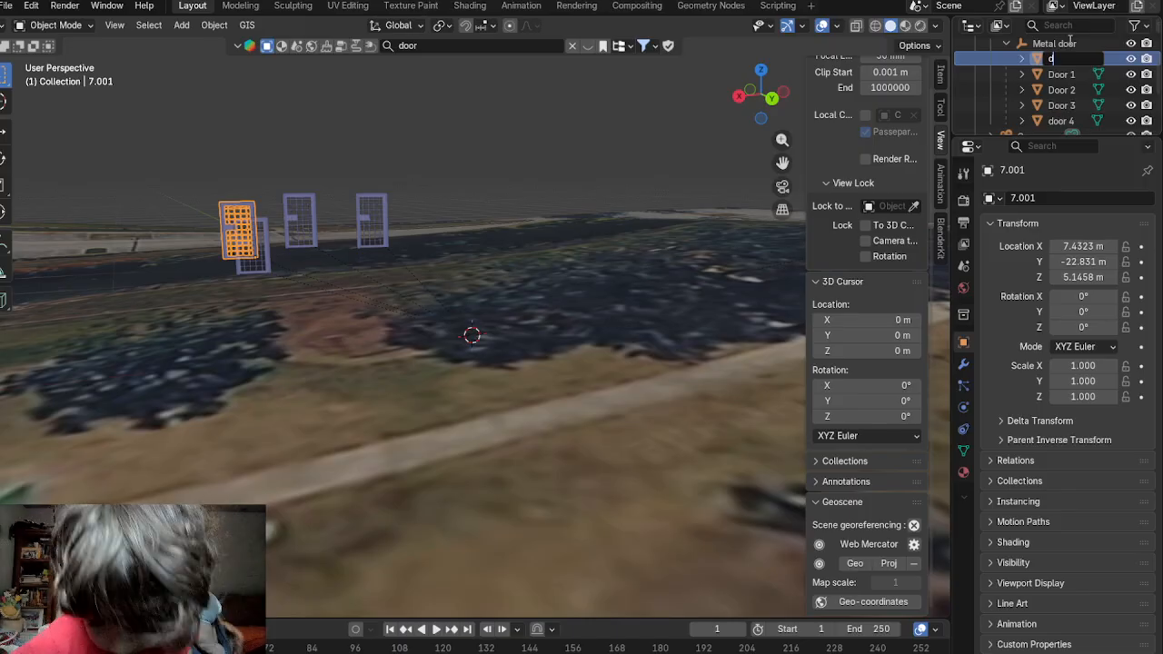
type("o")
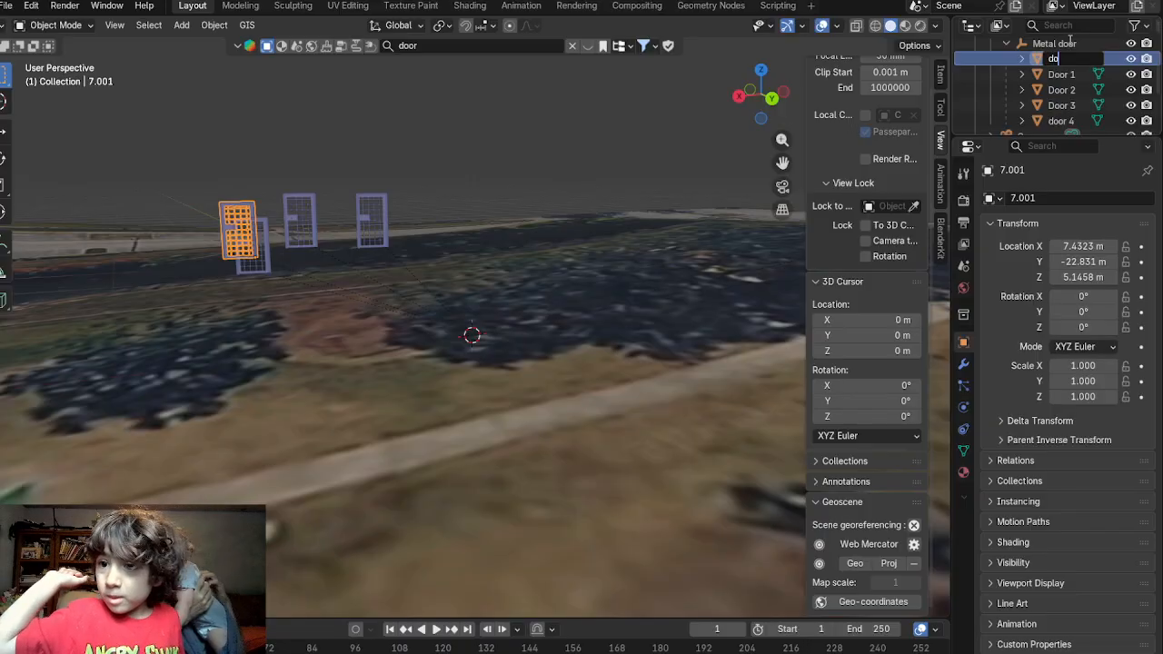
type("o")
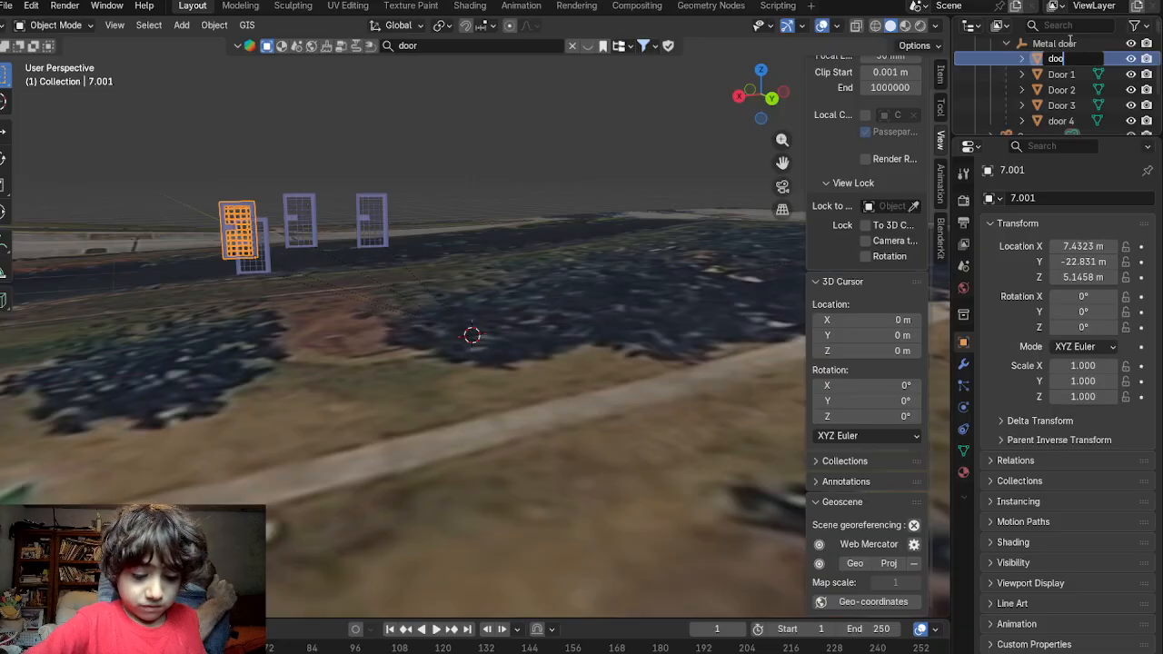
type("r")
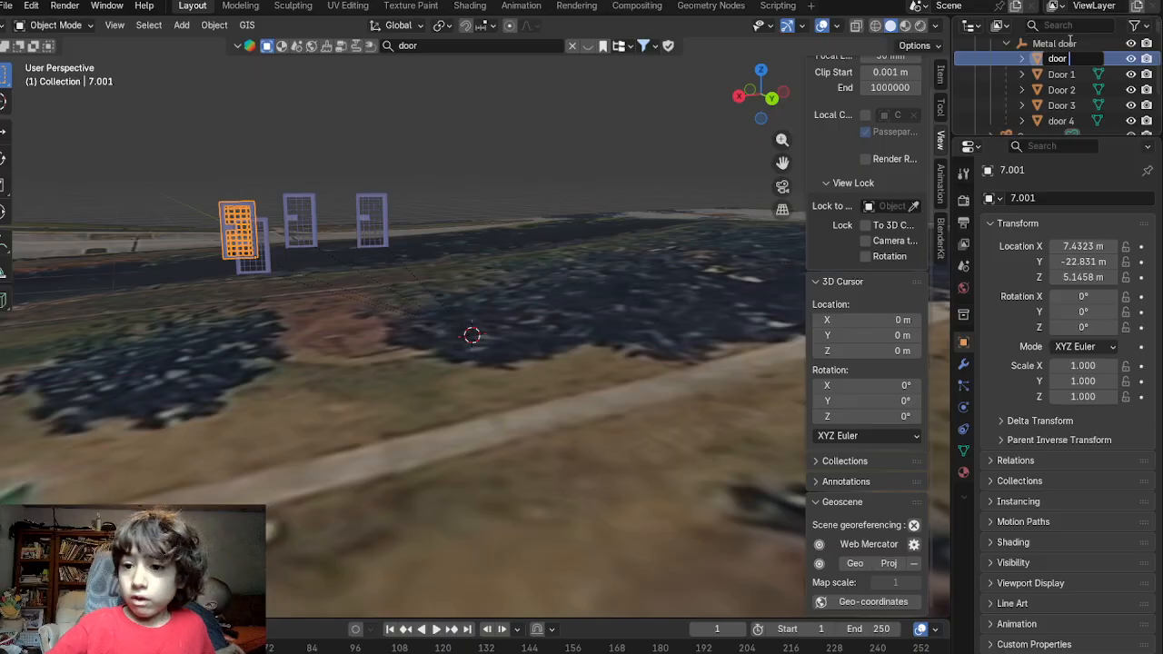
type("4")
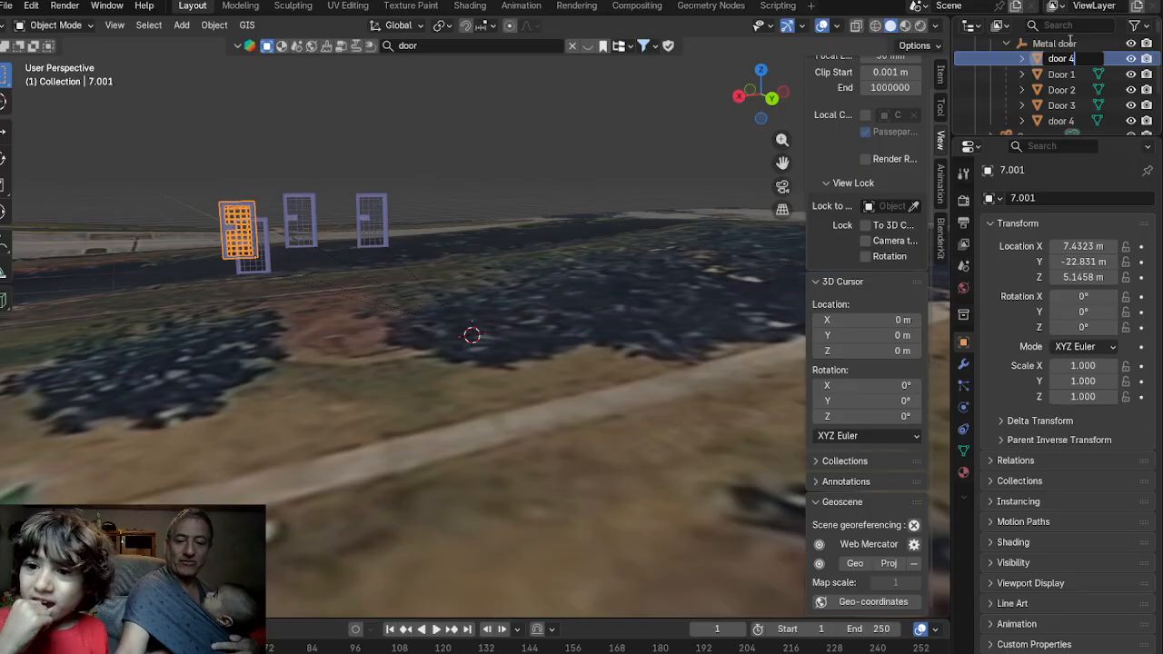
key("BackSpace")
type("5")
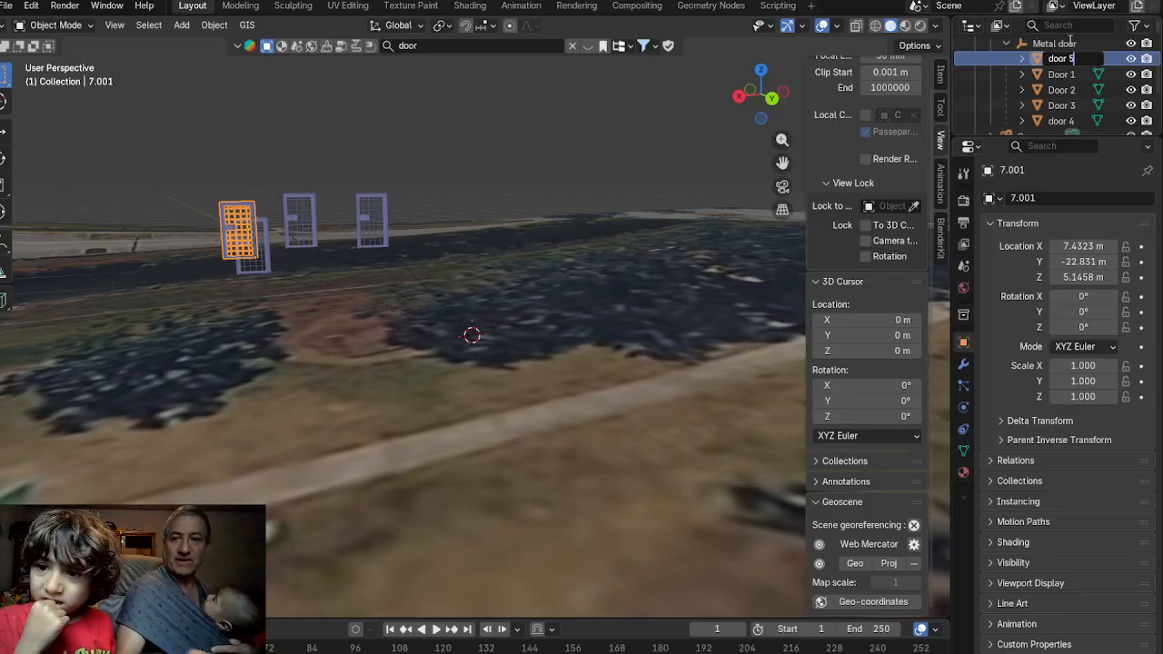
key("Return")
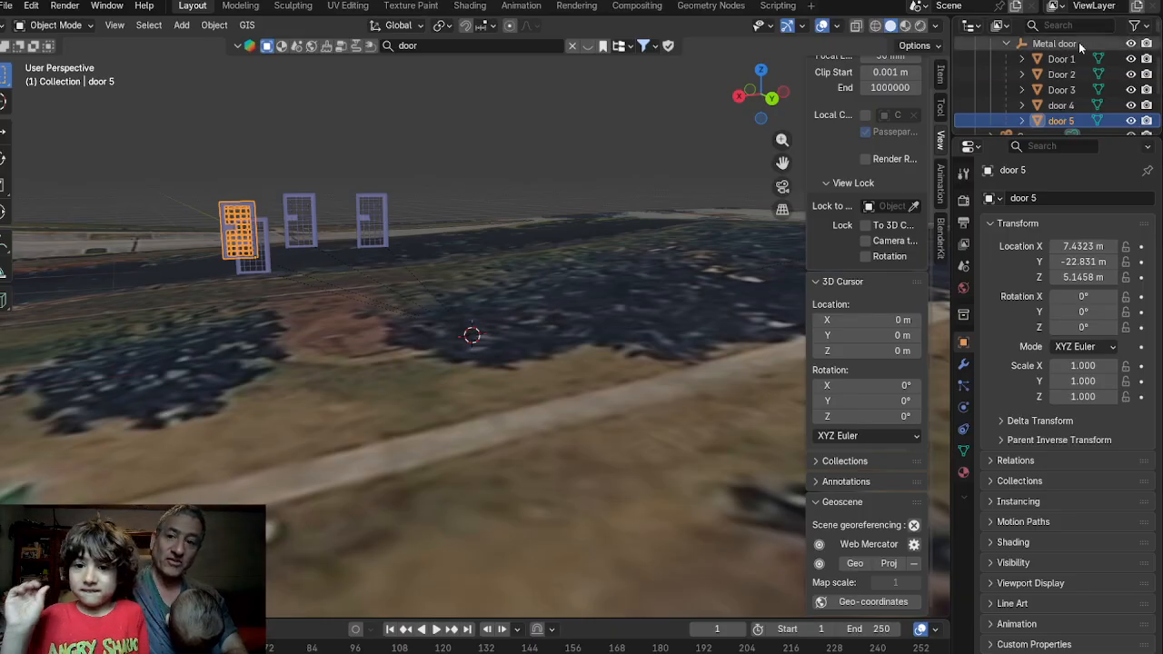
Move door 5 down to the ground at about X 5.29, Y -20.46, Z -0.41 m, and place door 4 beside the 3D cursor
key("g")
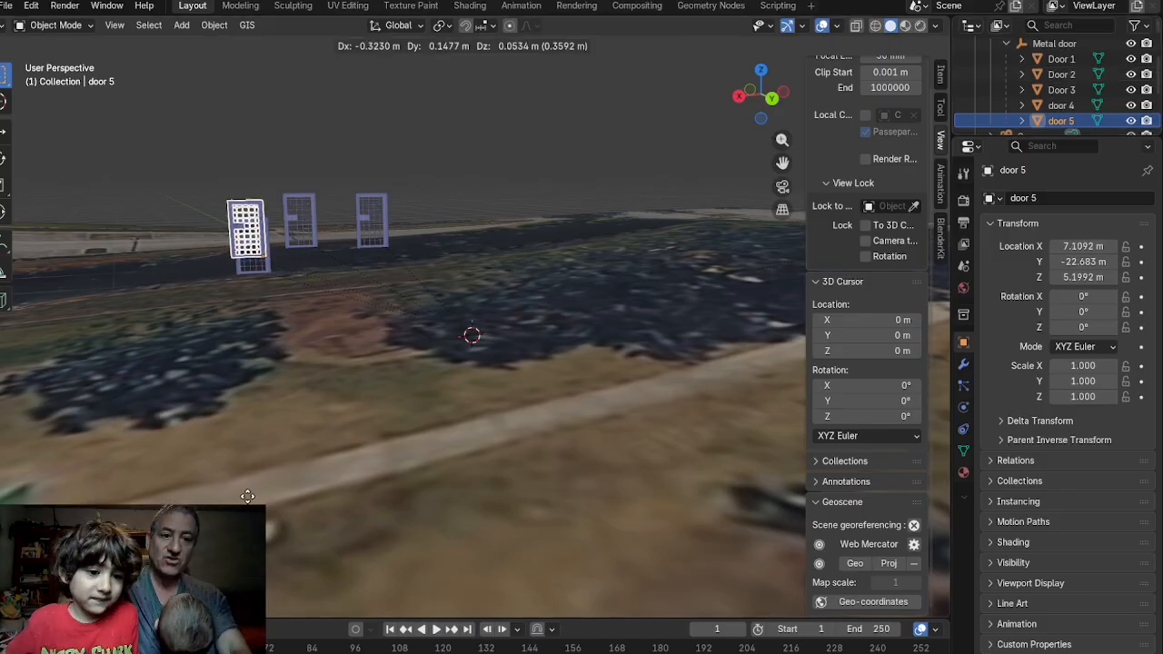
left_click(321, 24)
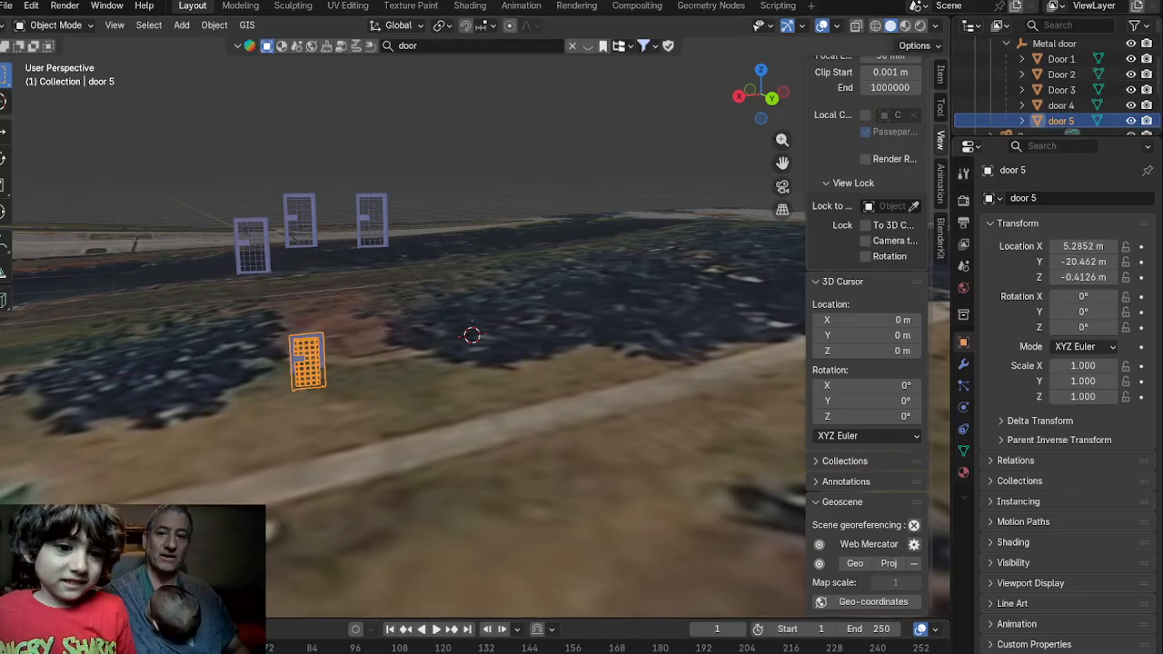
left_click(1057, 106)
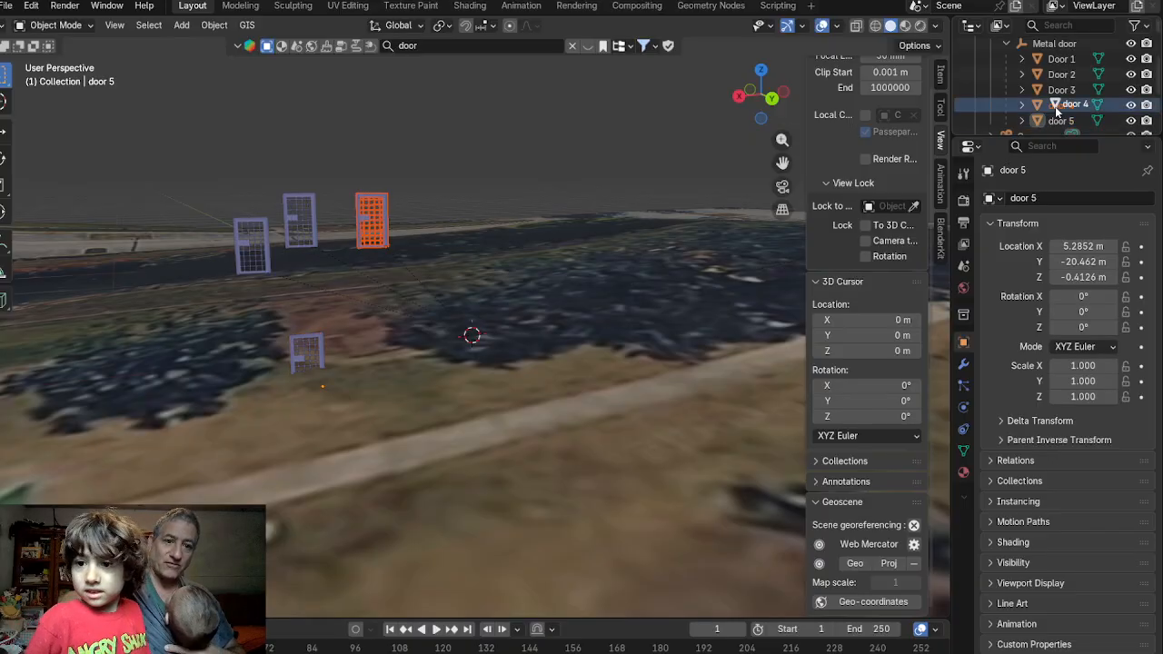
key("g")
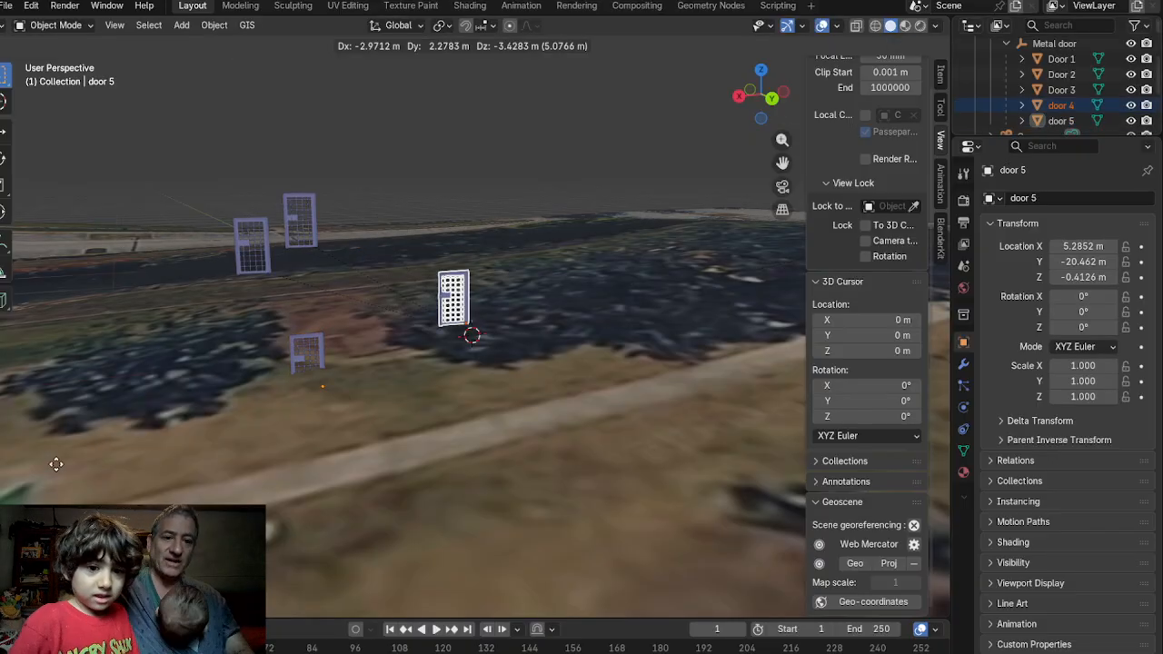
left_click(54, 464)
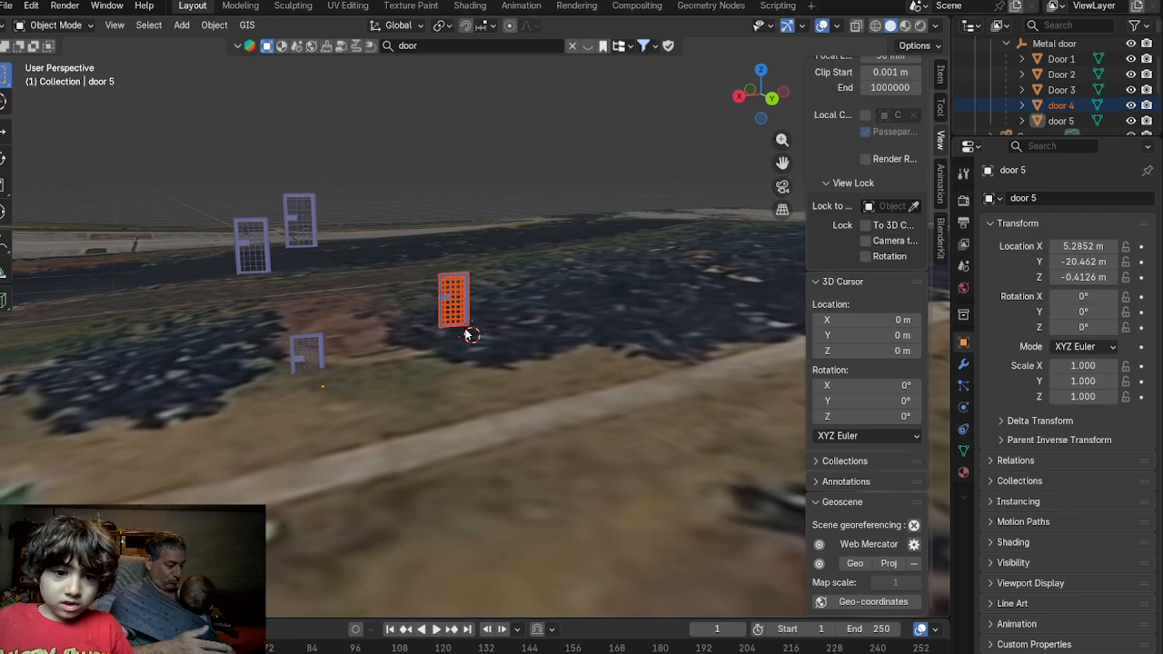
Select door 5 and move it freely, lifting it high above the terrain away from the other doors
left_click(1097, 119)
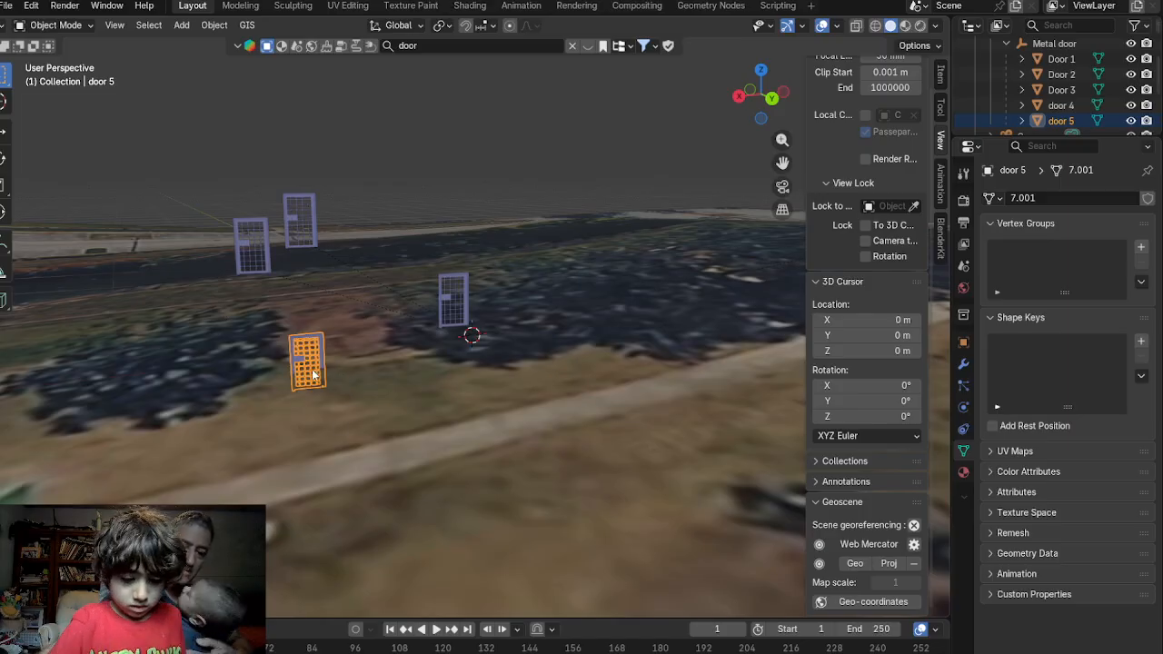
left_click_drag(312, 373, 448, 235)
left_click_drag(460, 245, 620, 575)
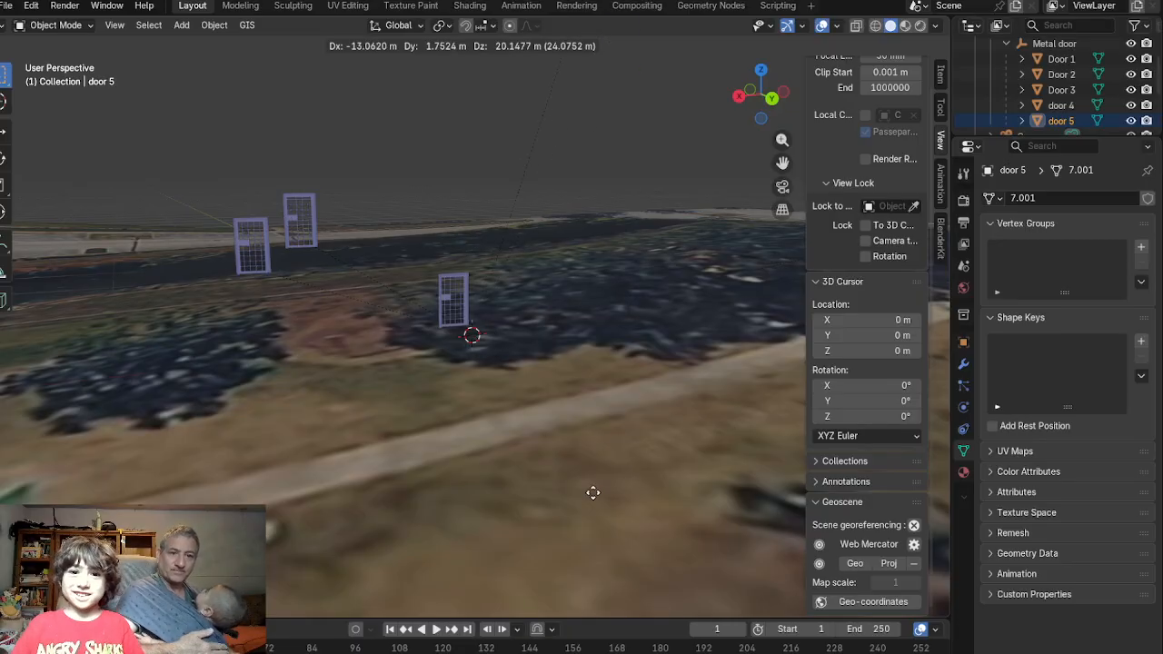
left_click_drag(592, 492, 513, 248)
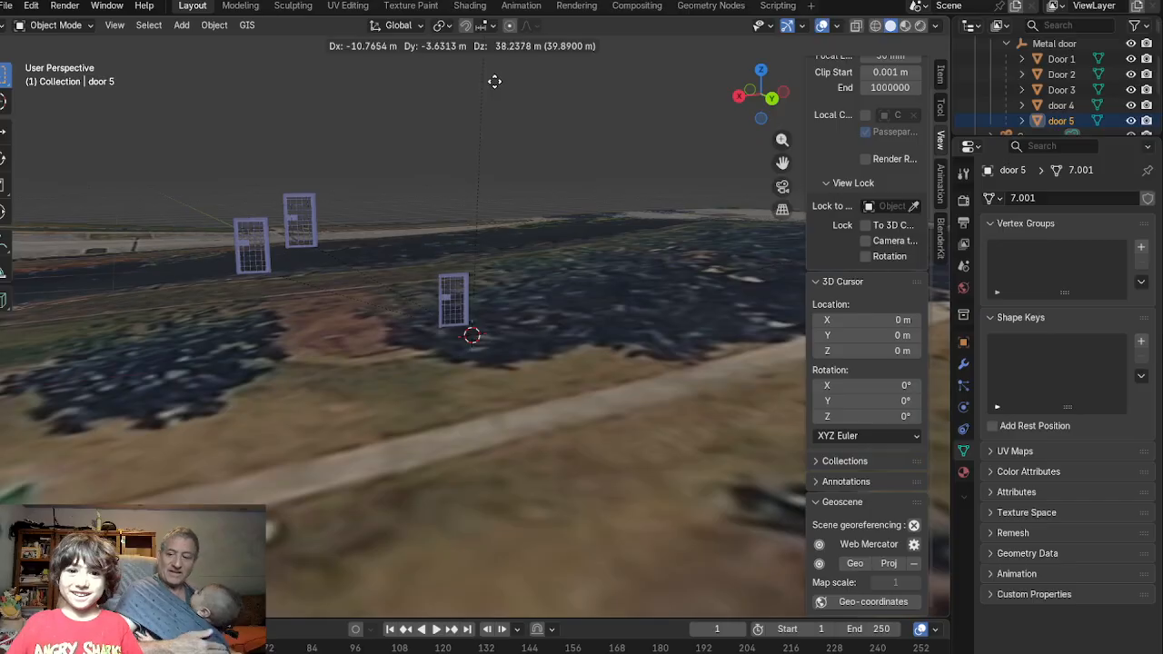
left_click_drag(494, 82, 486, 25)
left_click_drag(486, 614, 363, 320)
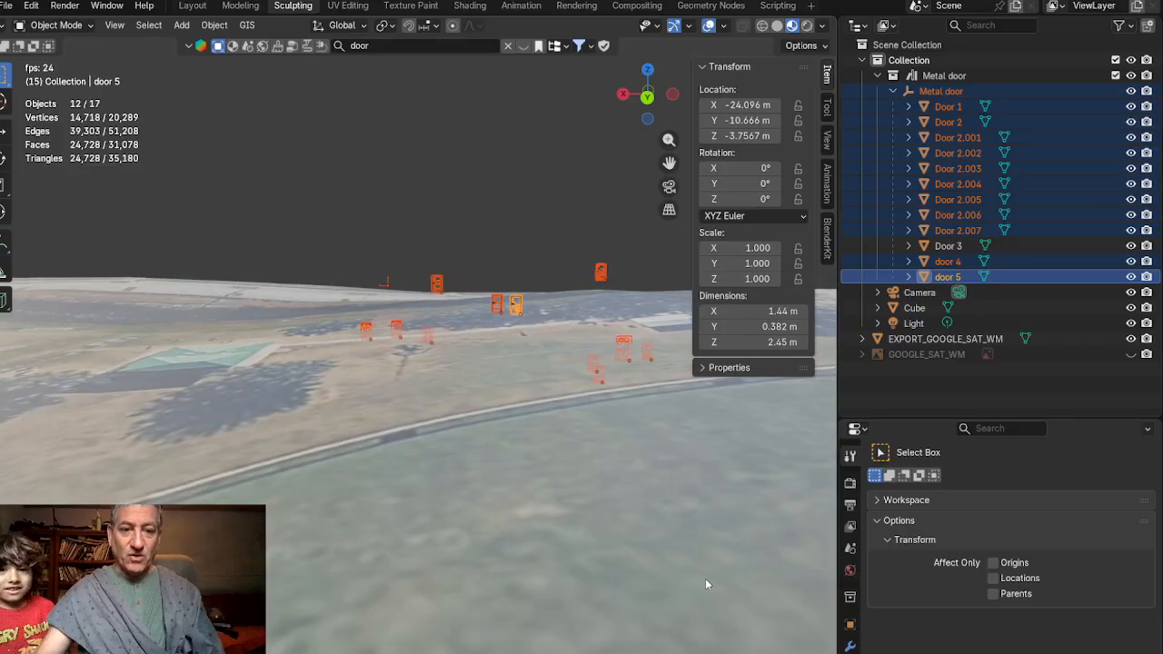
Move the selected Metal door parent and its selected doors together into the air above the terrain's horizon
key("g")
left_click(610, 544)
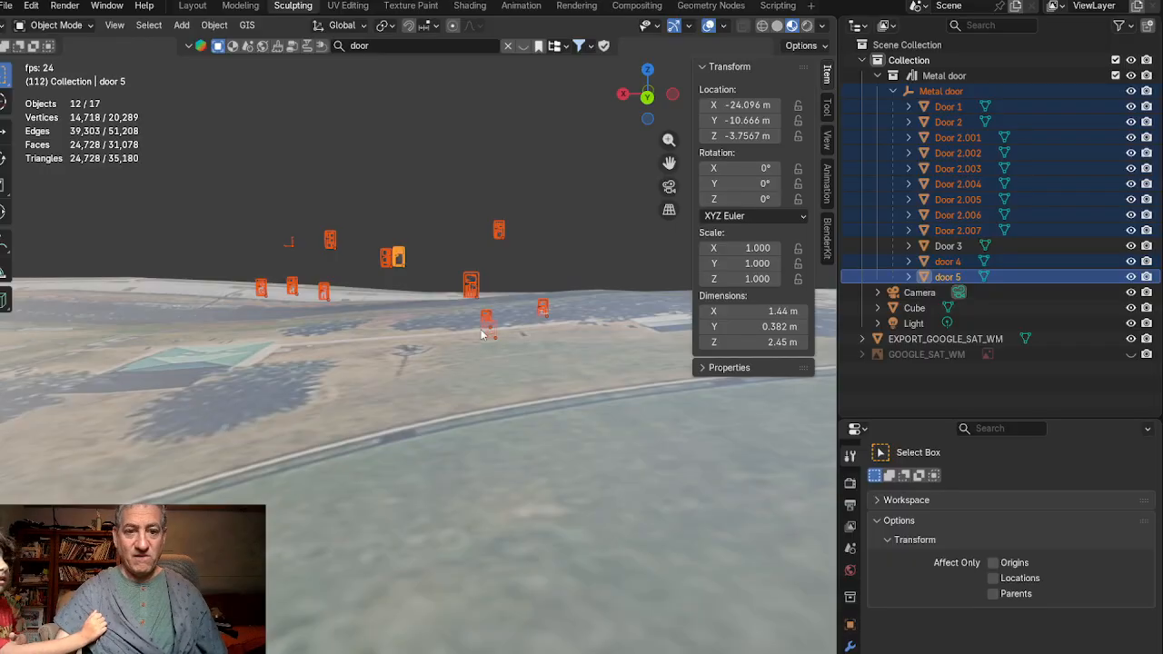
key("g")
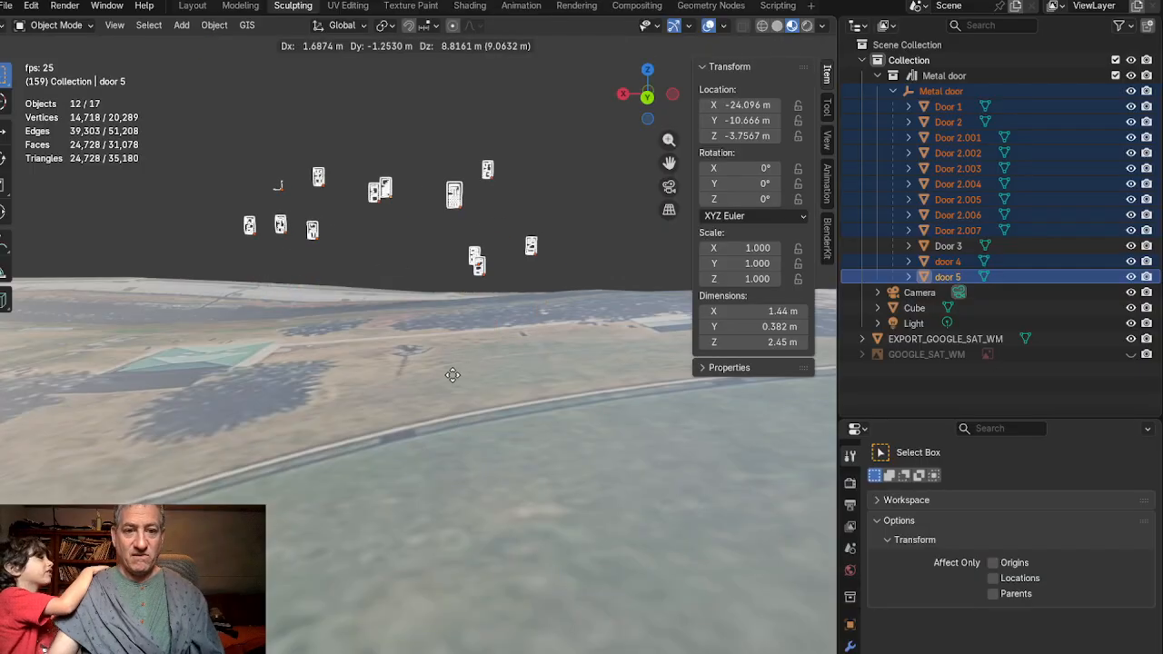
left_click(457, 383)
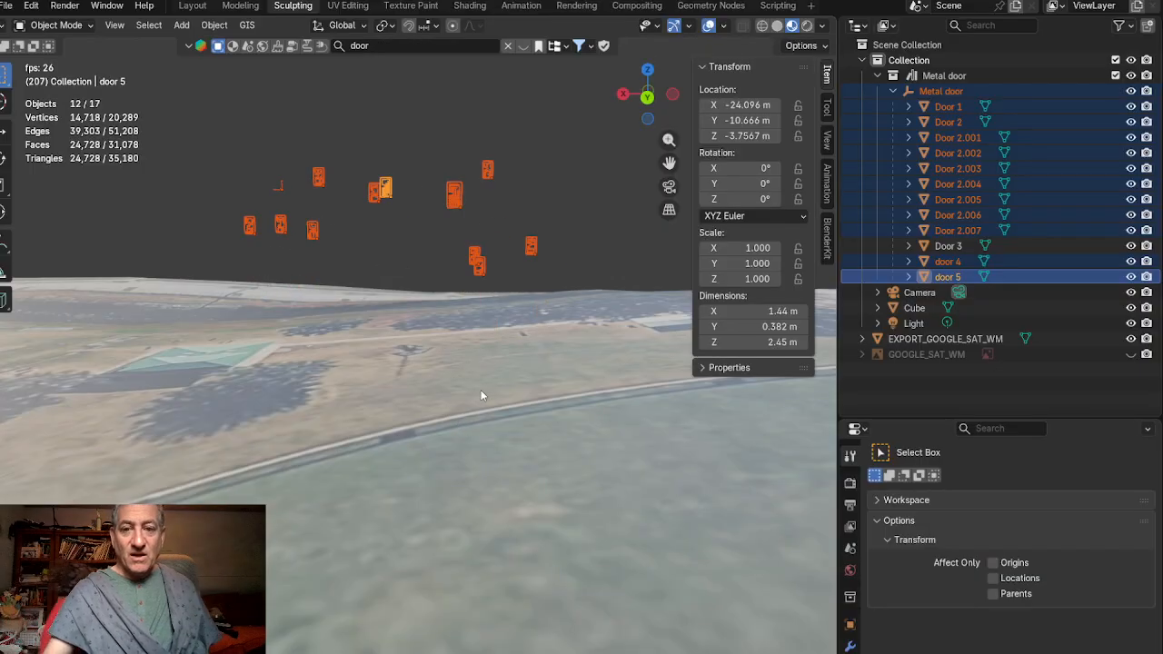
middle_click_drag(481, 331, 465, 352)
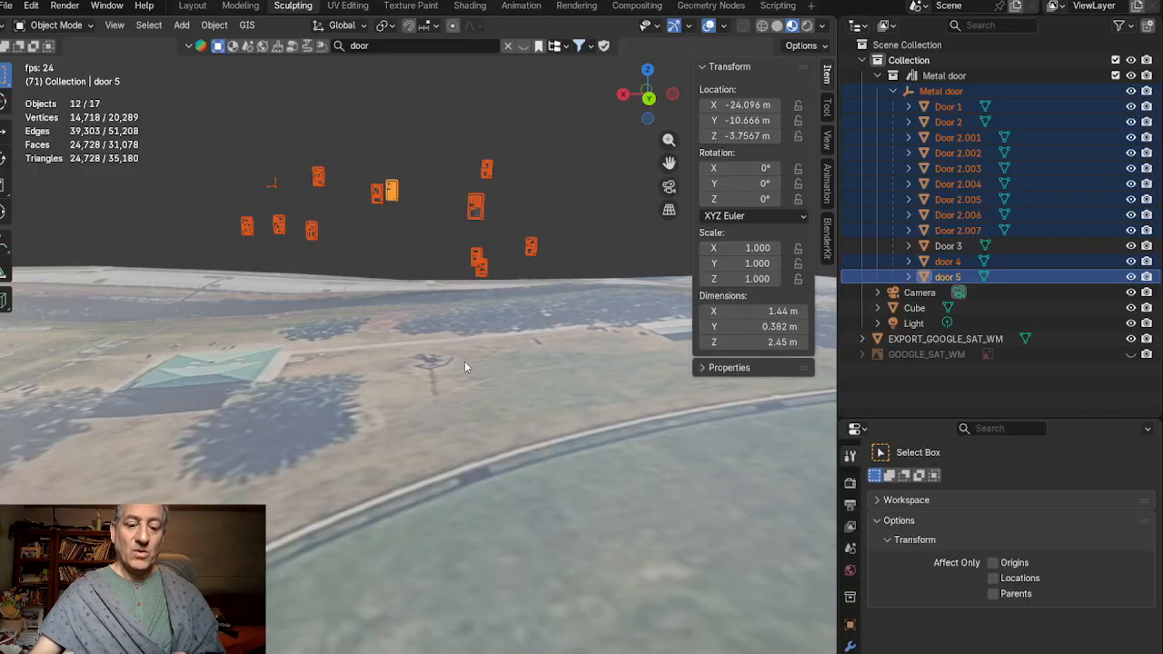
key("g")
left_click(509, 405)
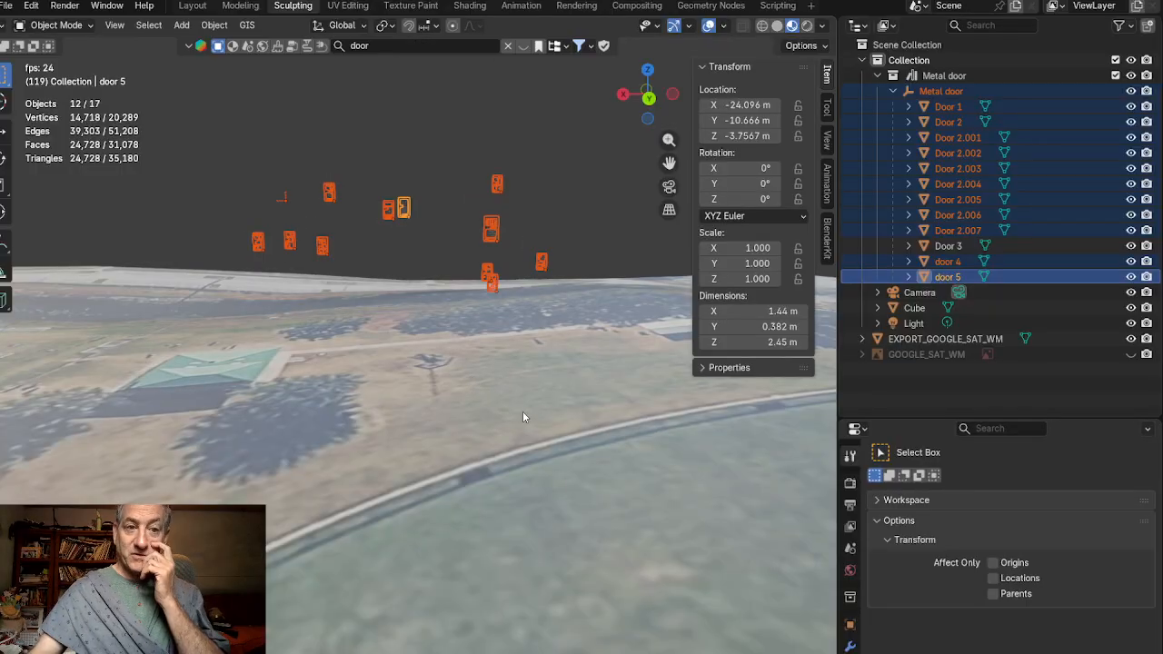
Bring up the file commands for saving the scene with the doors
left_click(7, 7)
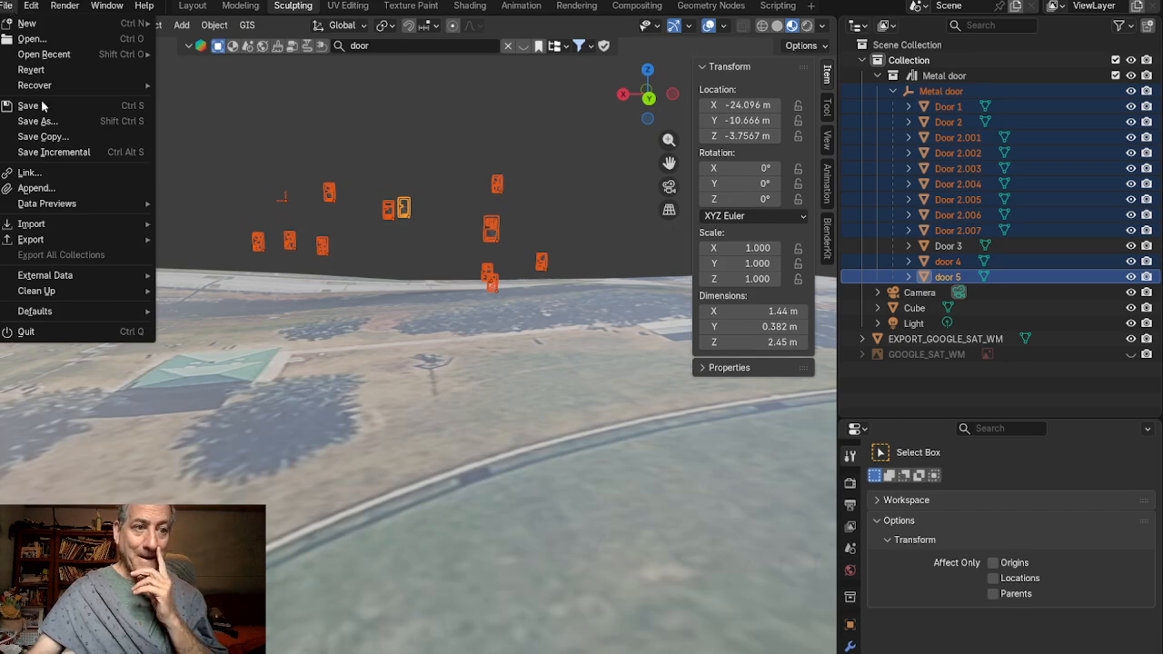